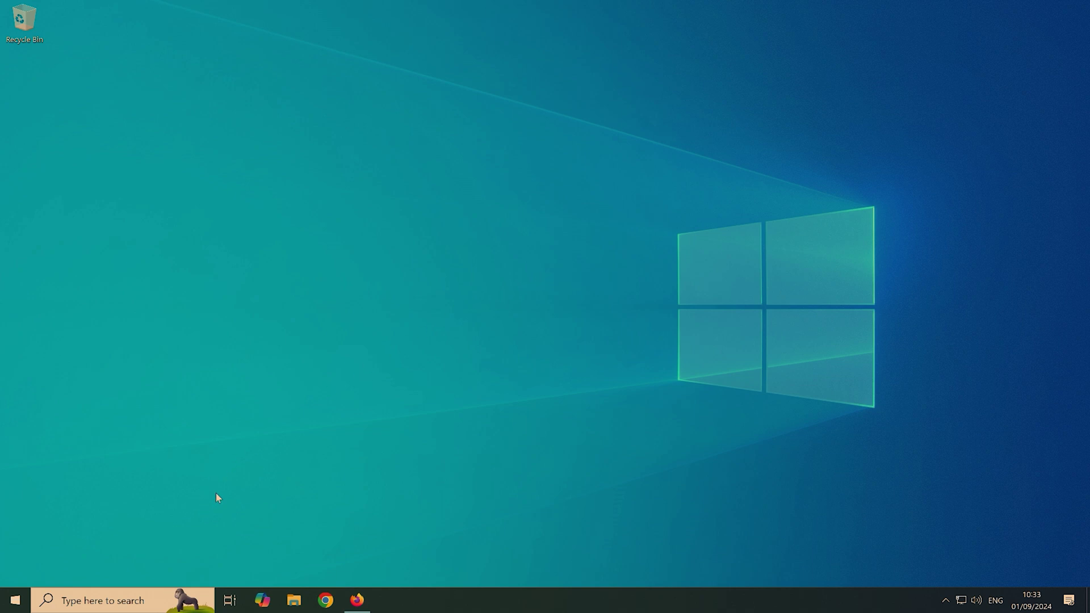
Open the Run dialog from taskbar search and run msinfo32.
left_click(137, 600)
type("run")
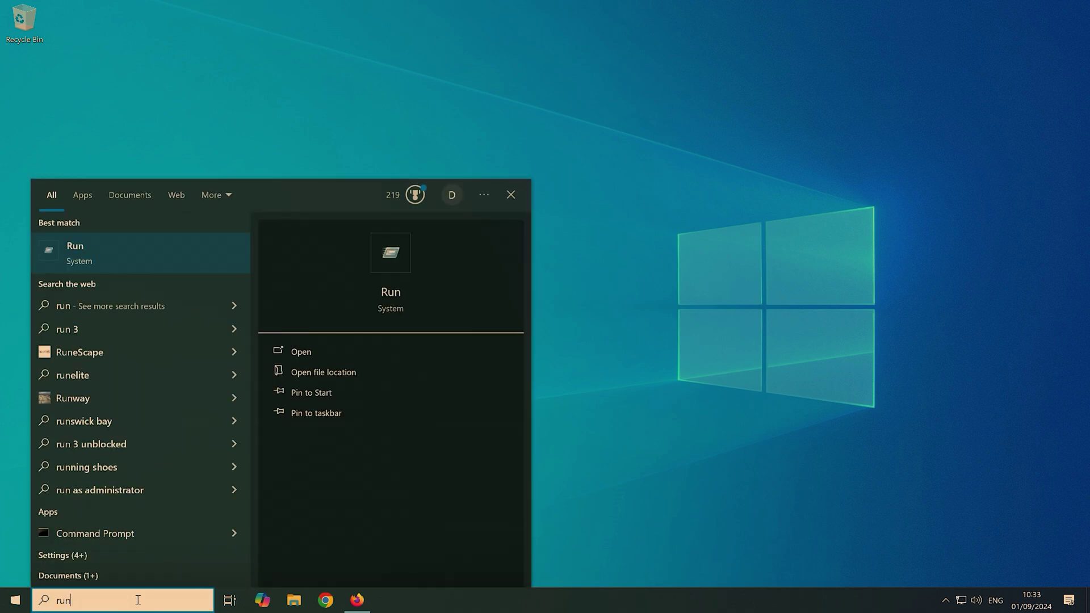
key("Return")
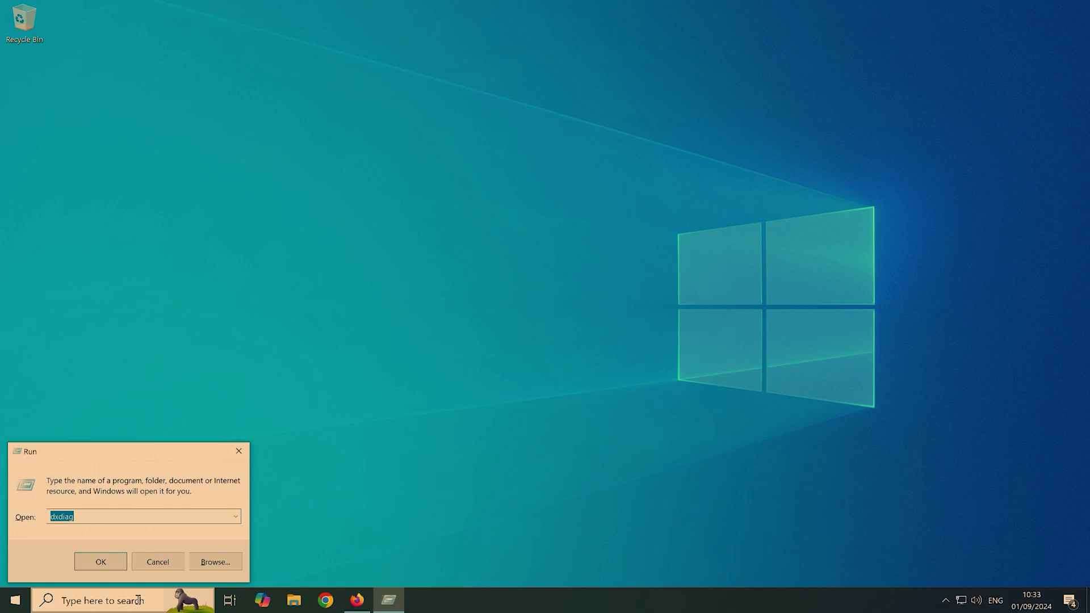
type("ms")
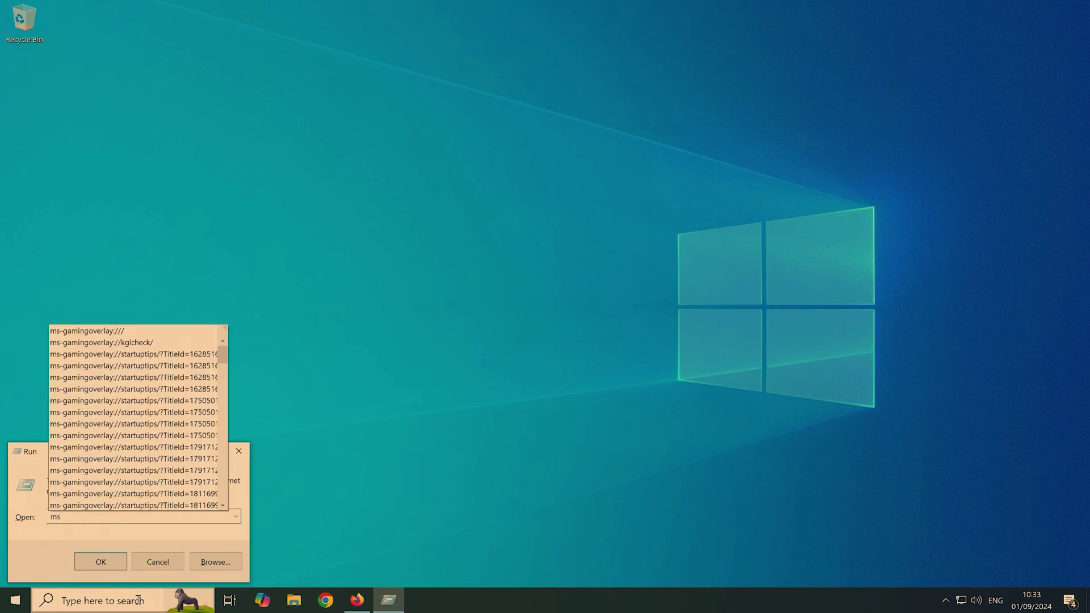
type("info32")
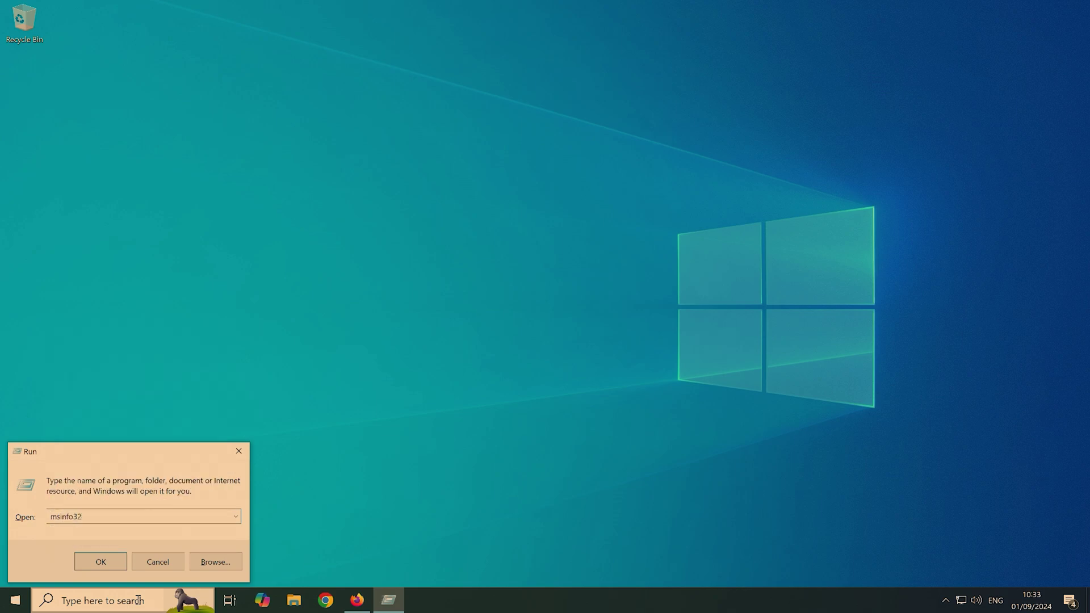
key("Return")
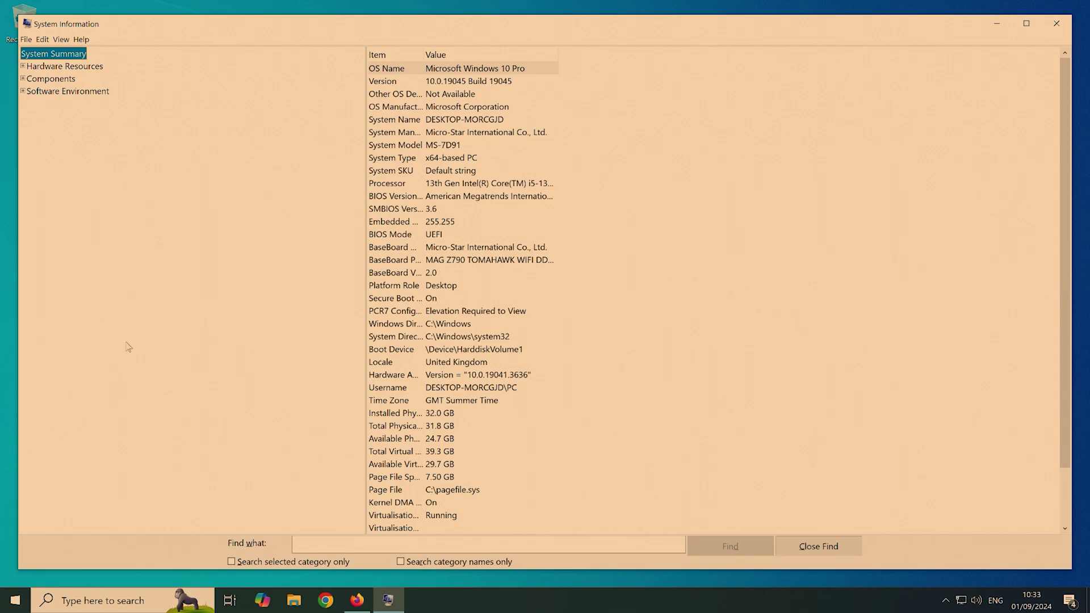
Widen the Item and Value columns and select the BaseBoard Manufacturer and BaseBoard Product rows.
left_click_drag(424, 55, 513, 57)
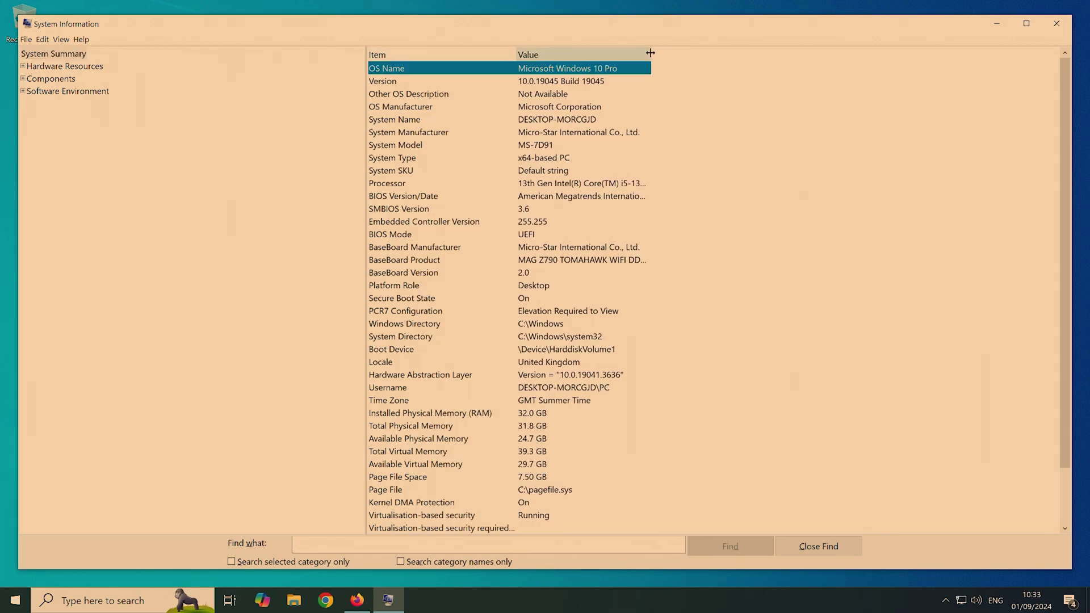
left_click_drag(652, 52, 816, 50)
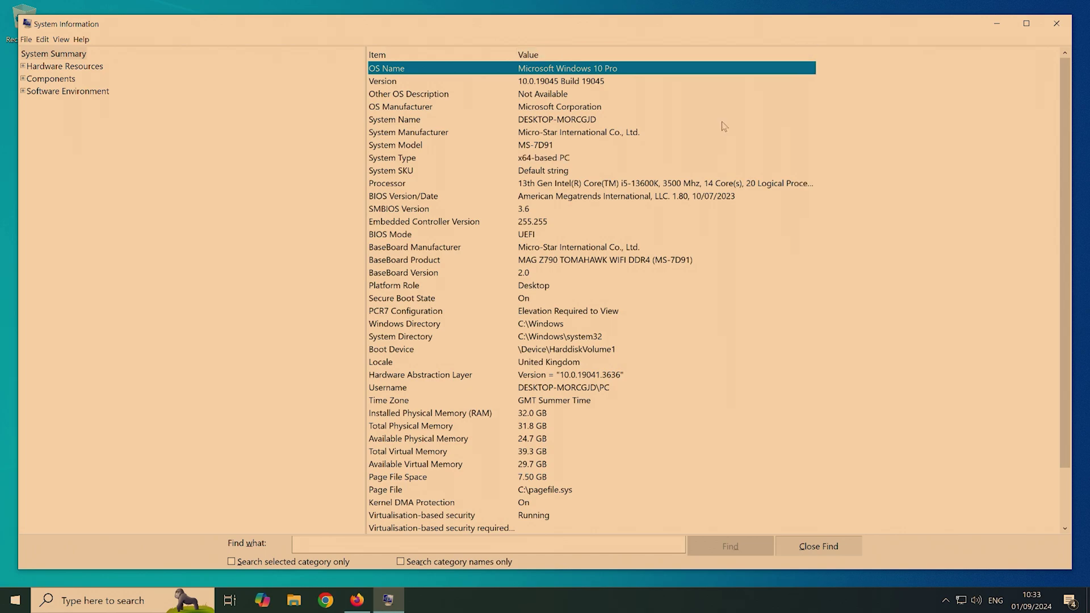
left_click(411, 250)
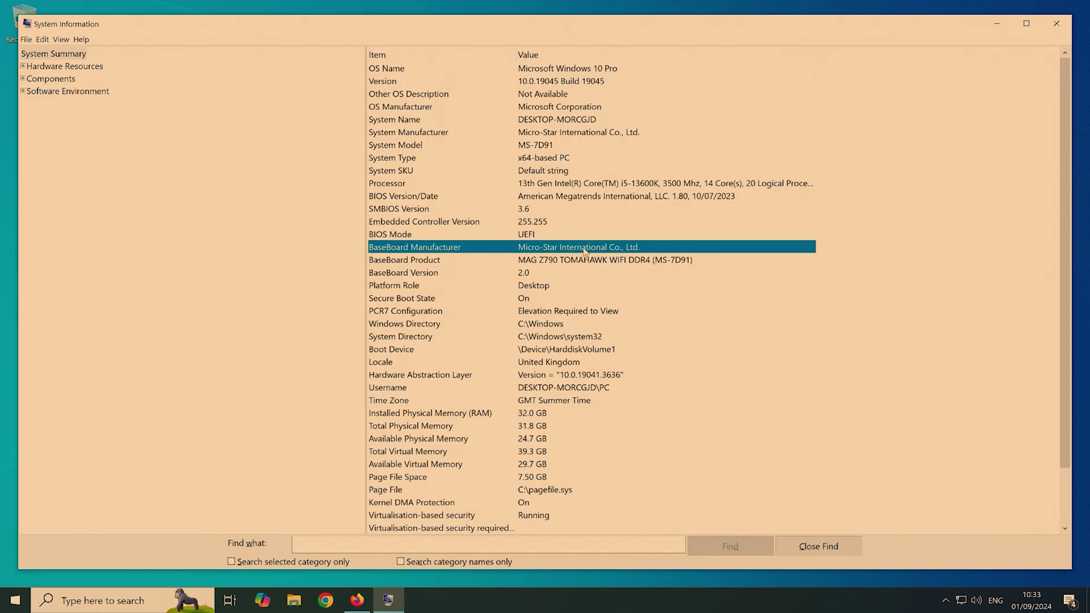
left_click(405, 261)
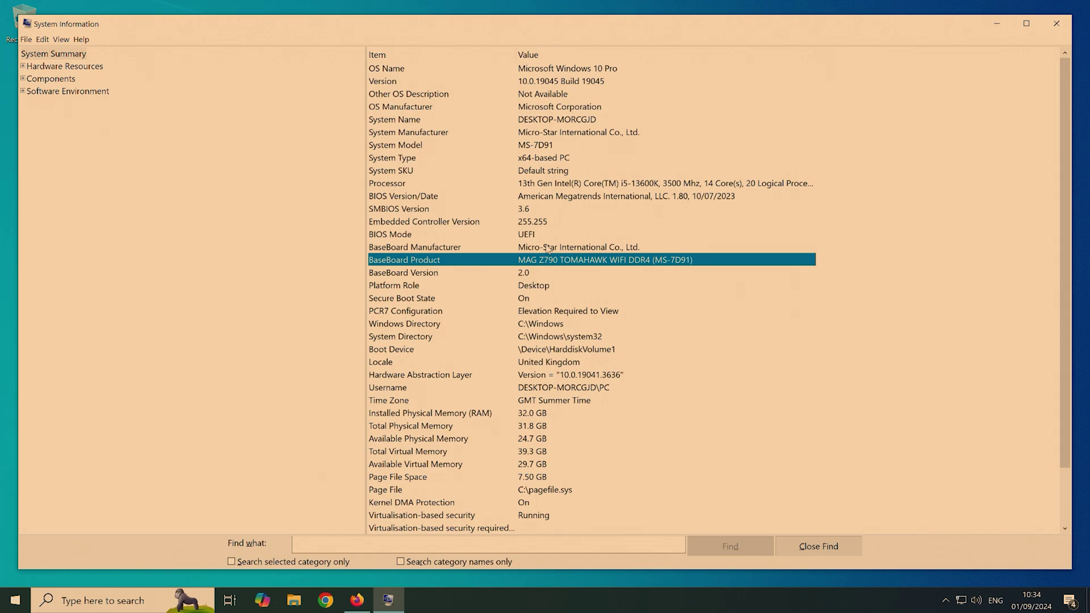
Return to Firefox and open the MSI MAG Series motherboards listing.
left_click(996, 25)
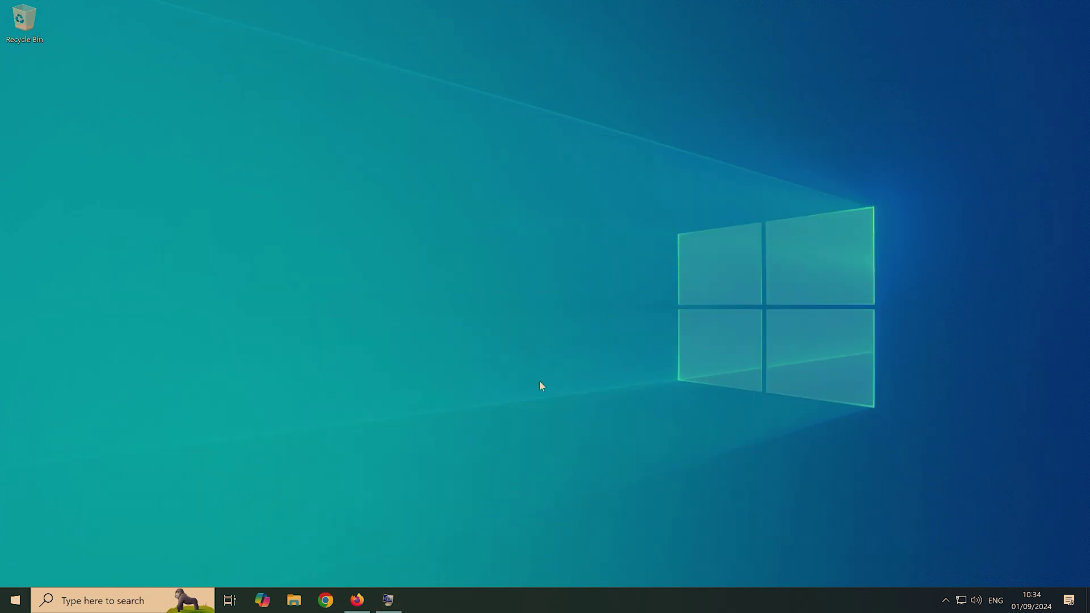
left_click(354, 600)
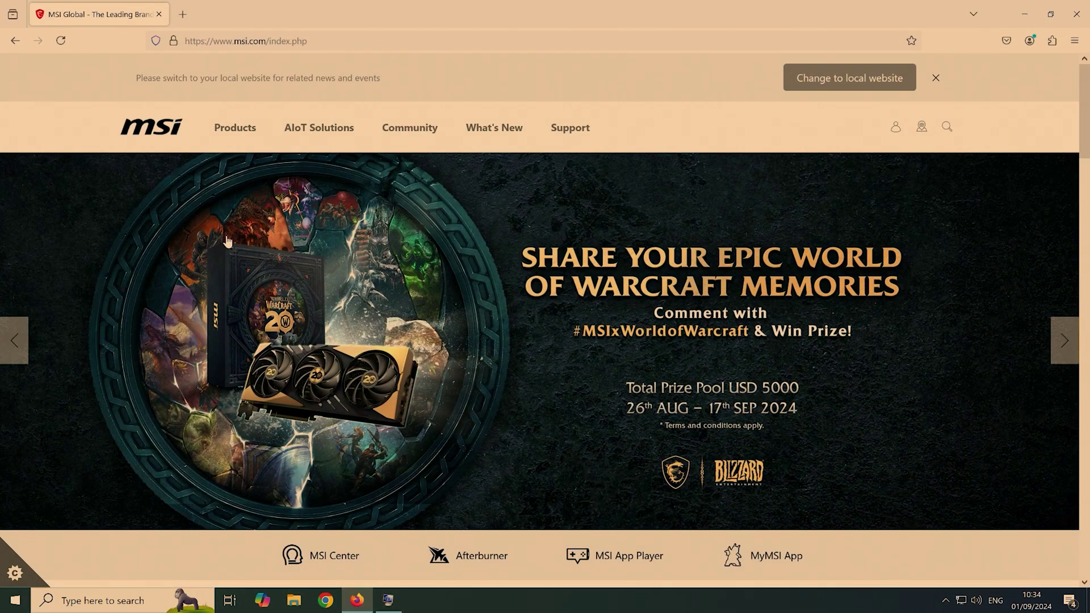
mouse_move(223, 138)
mouse_move(472, 187)
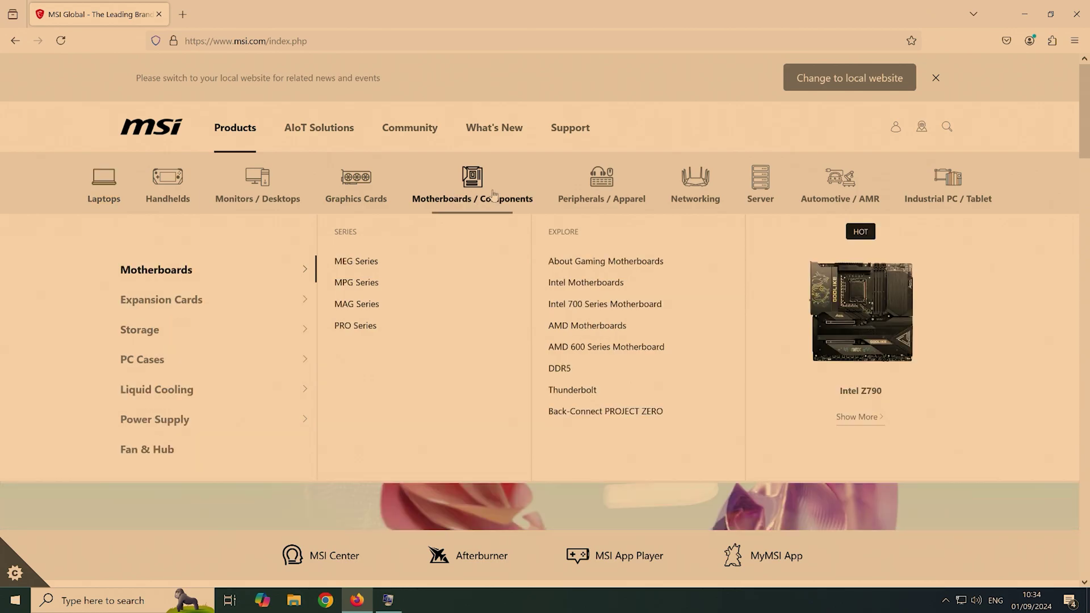
left_click(357, 304)
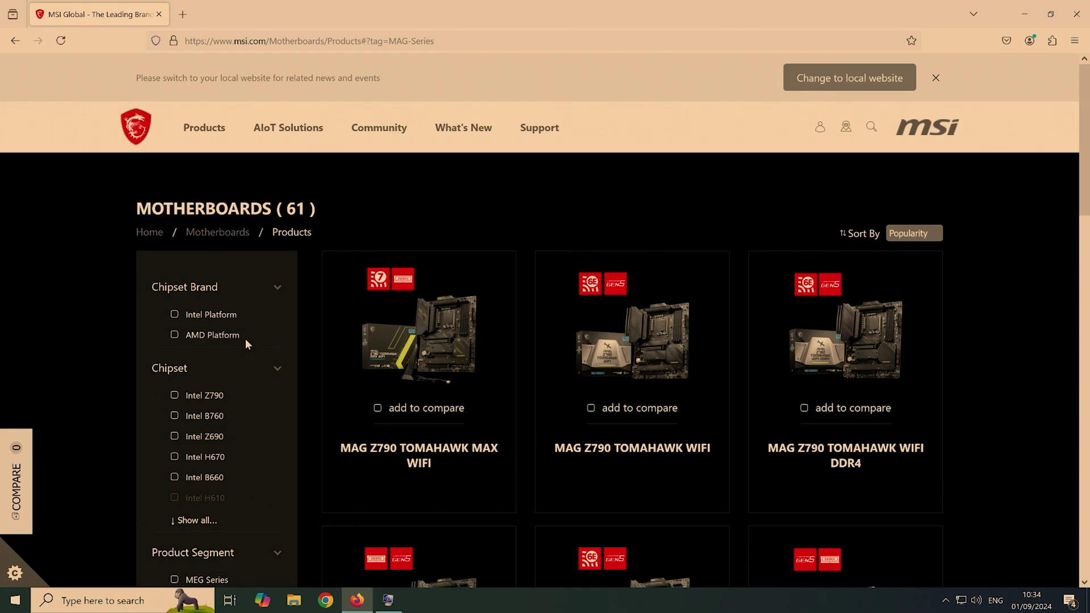
Recheck the board model in System Information, then filter the listing to Intel Z790.
left_click(388, 599)
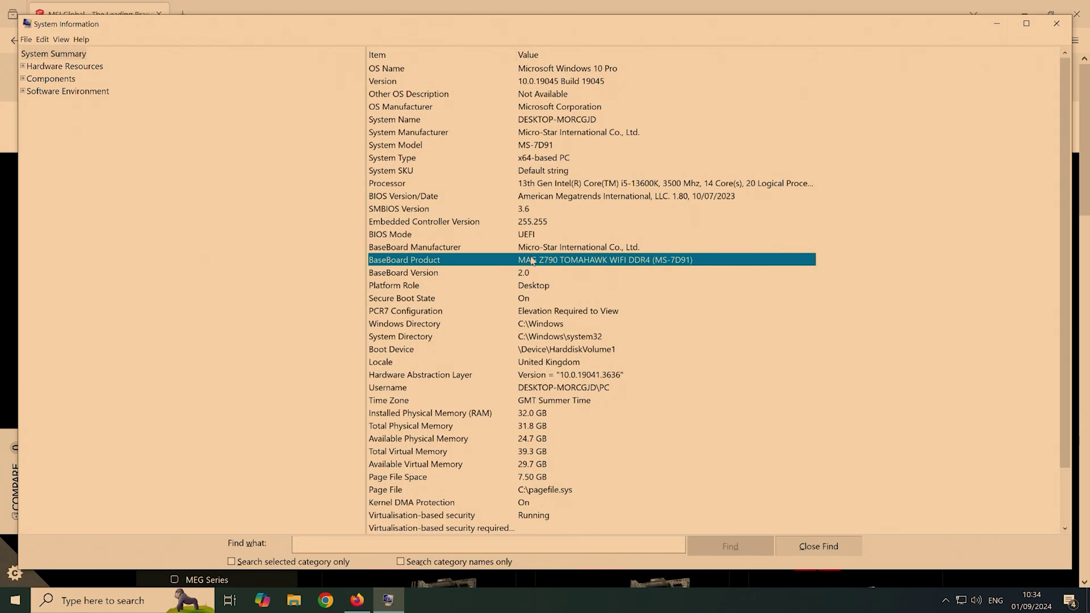
left_click(997, 23)
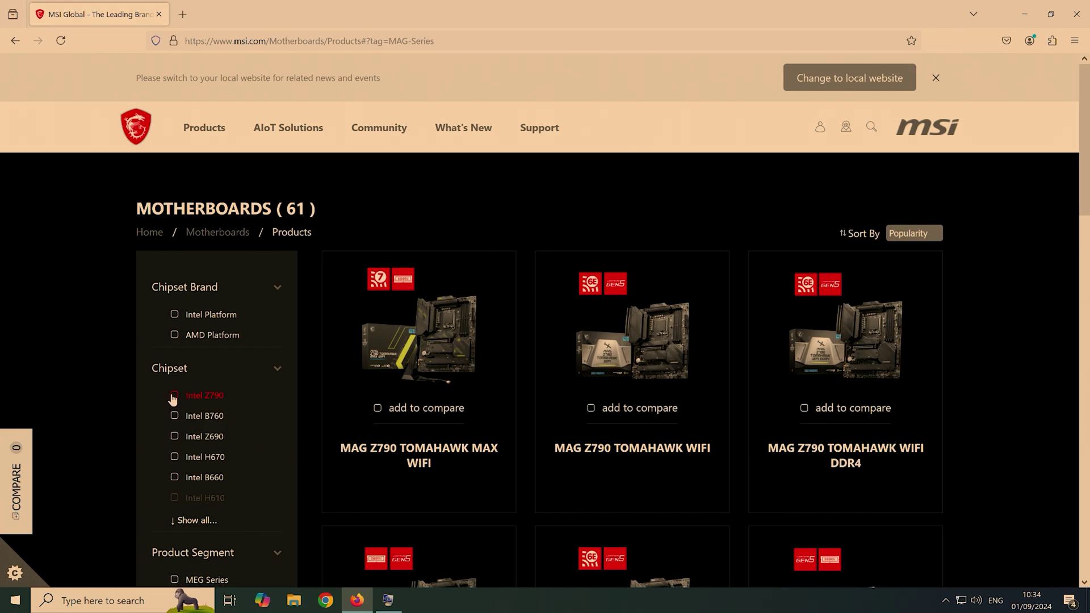
left_click(173, 398)
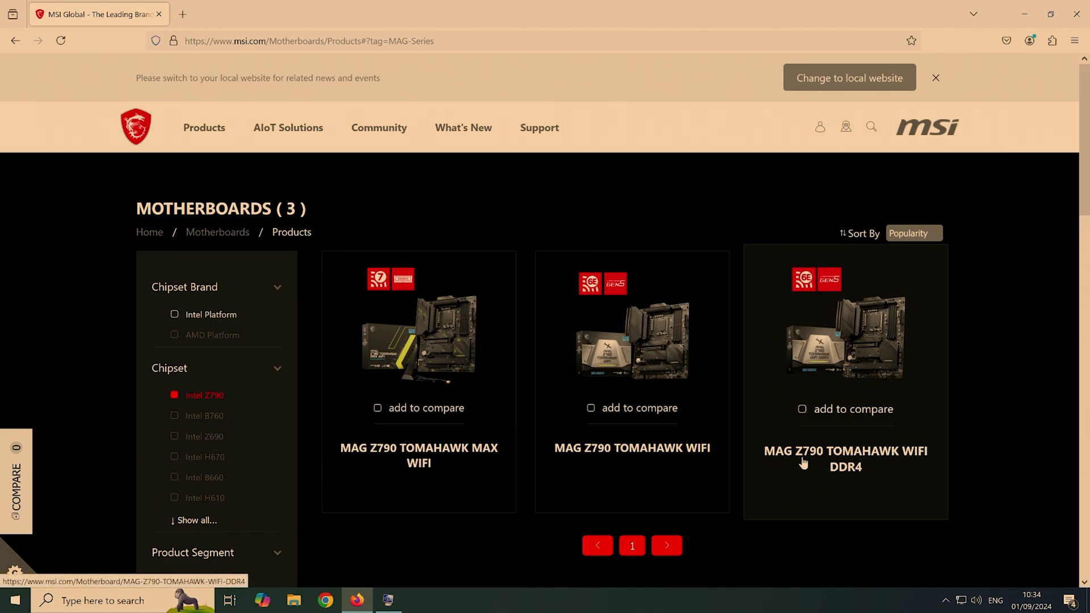
Open the MAG Z790 TOMAHAWK WIFI DDR4 product page and its support section.
left_click(840, 466)
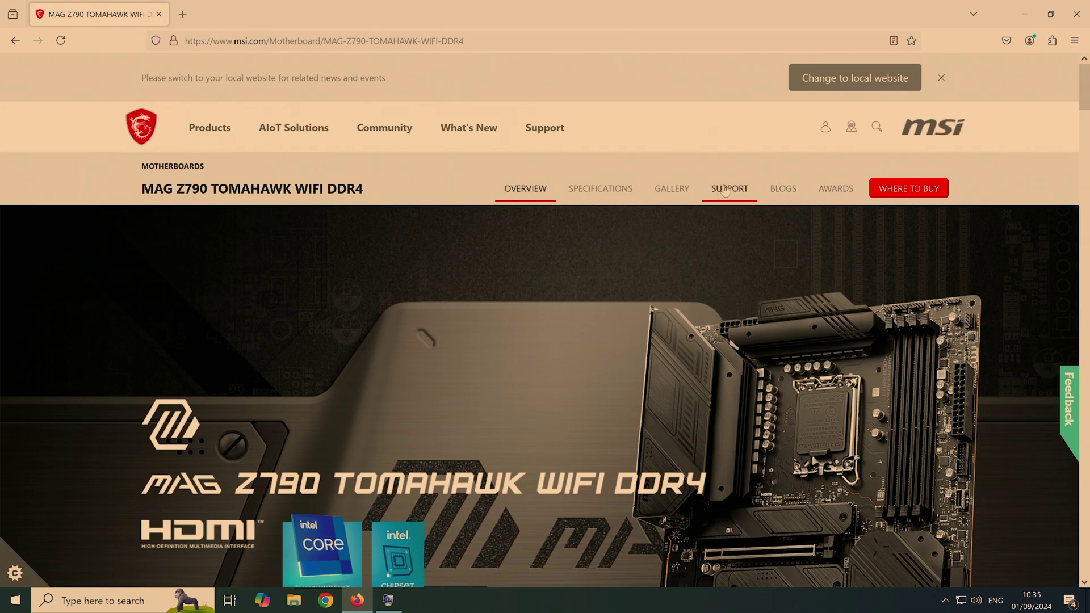
left_click(740, 193)
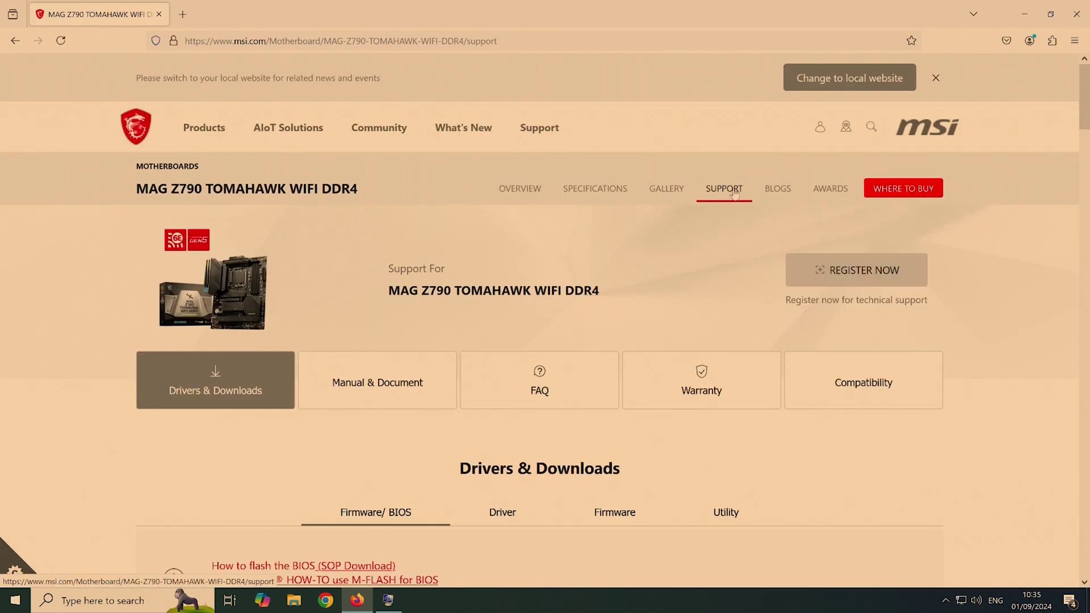
scroll(446, 355, "down", 10)
scroll(446, 355, "up", 10)
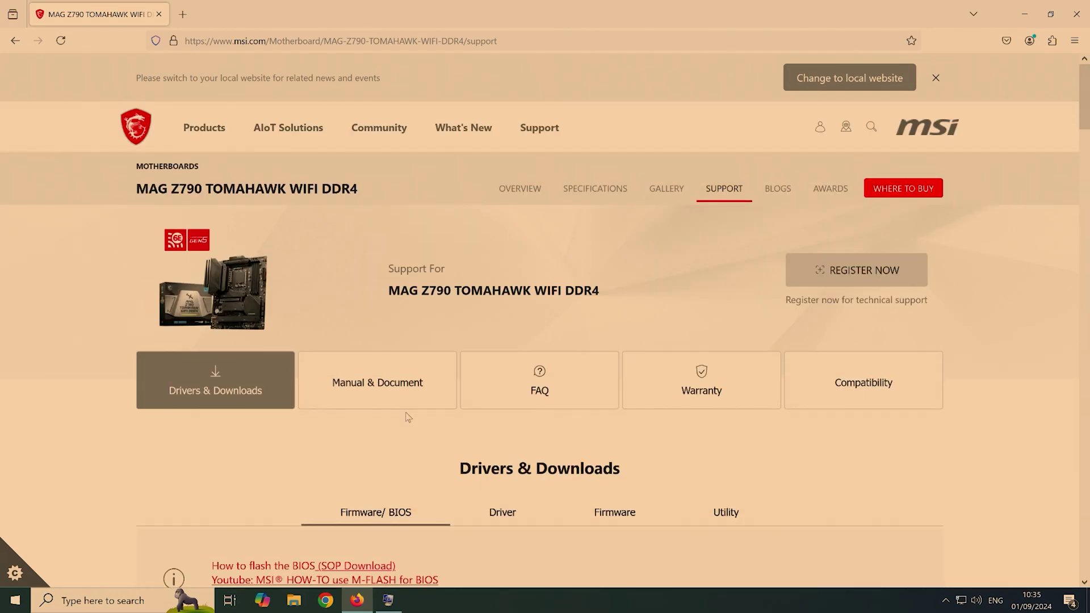
scroll(408, 418, "down", 5)
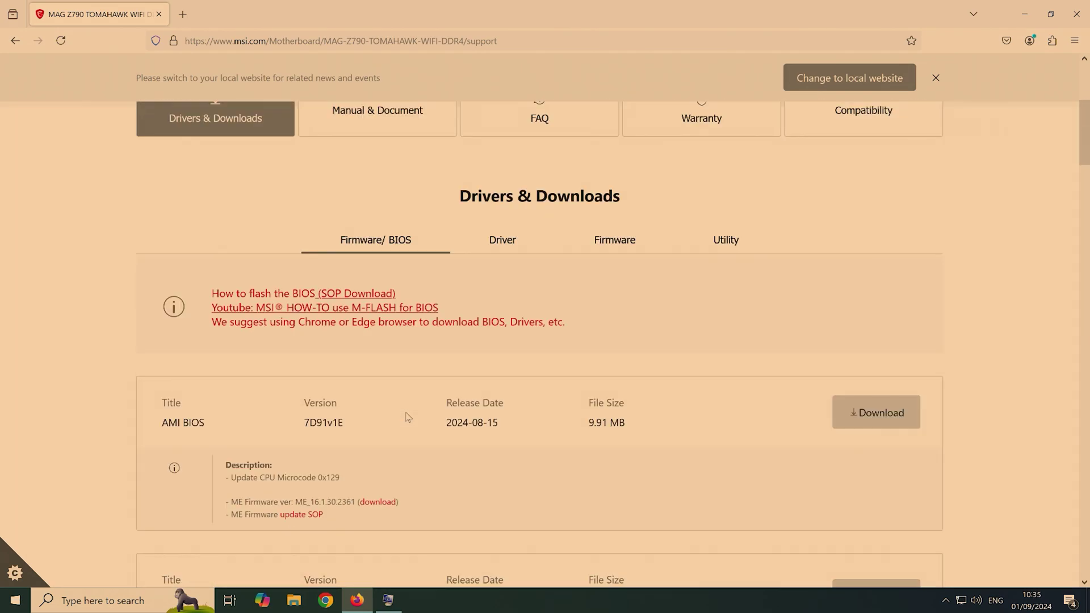
scroll(408, 418, "up", 2)
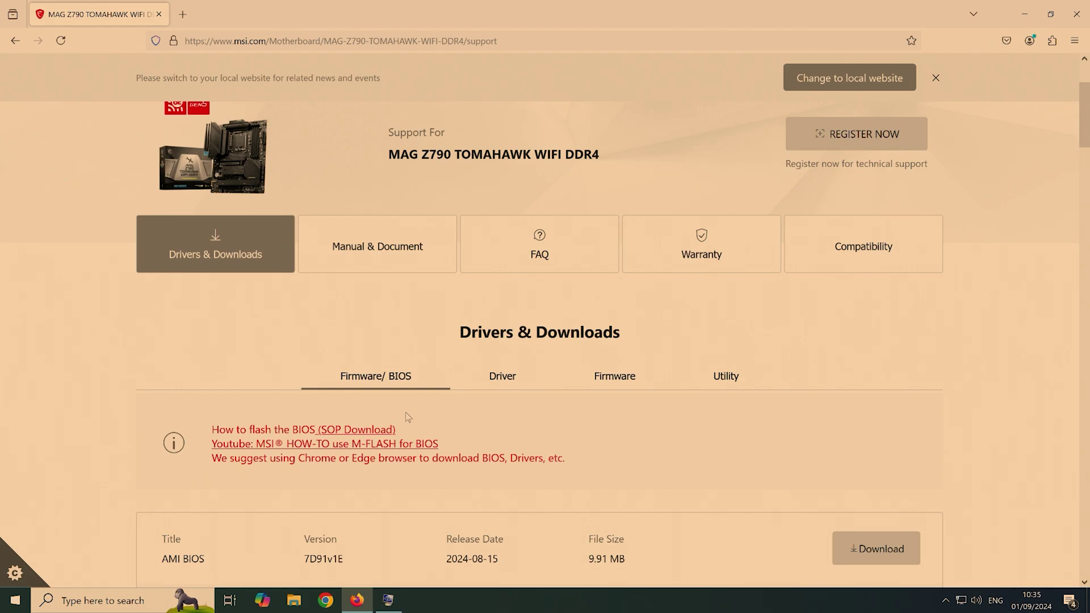
Check the processor in Settings > System > About, highlighting i5-13600K.
left_click(15, 600)
left_click(16, 542)
left_click(165, 205)
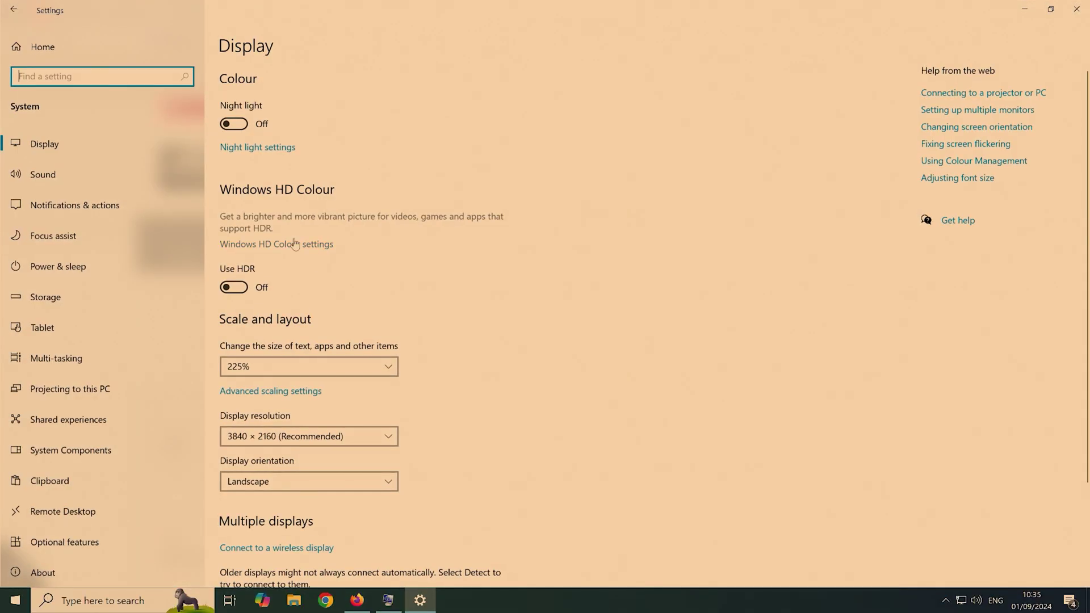
left_click(64, 576)
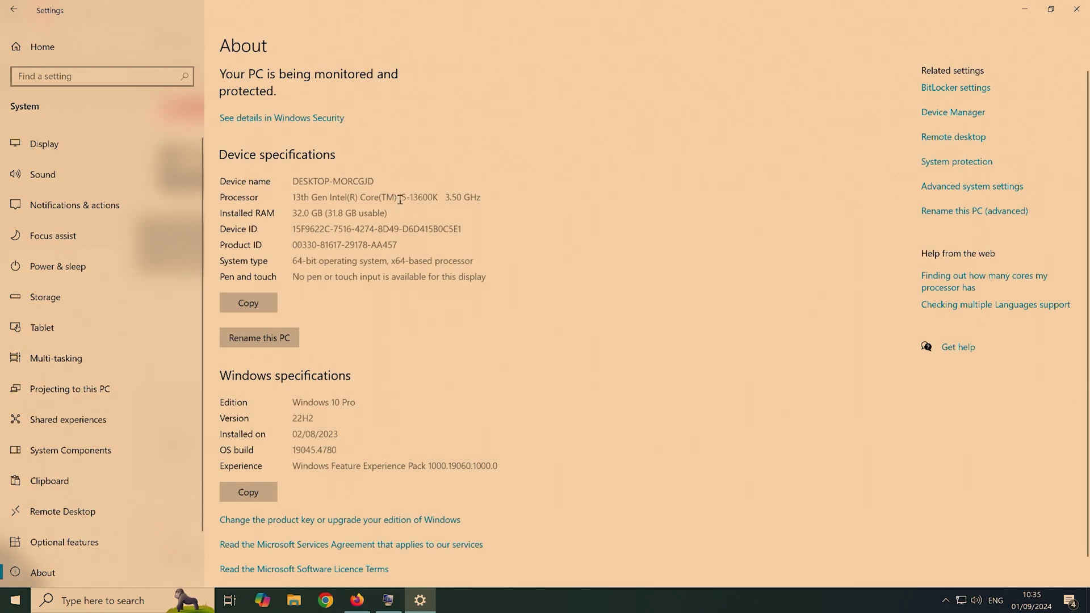
left_click_drag(398, 198, 439, 199)
Return to the MSI support page and open the board's CPU compatibility list.
left_click(432, 198)
key("alt+Tab")
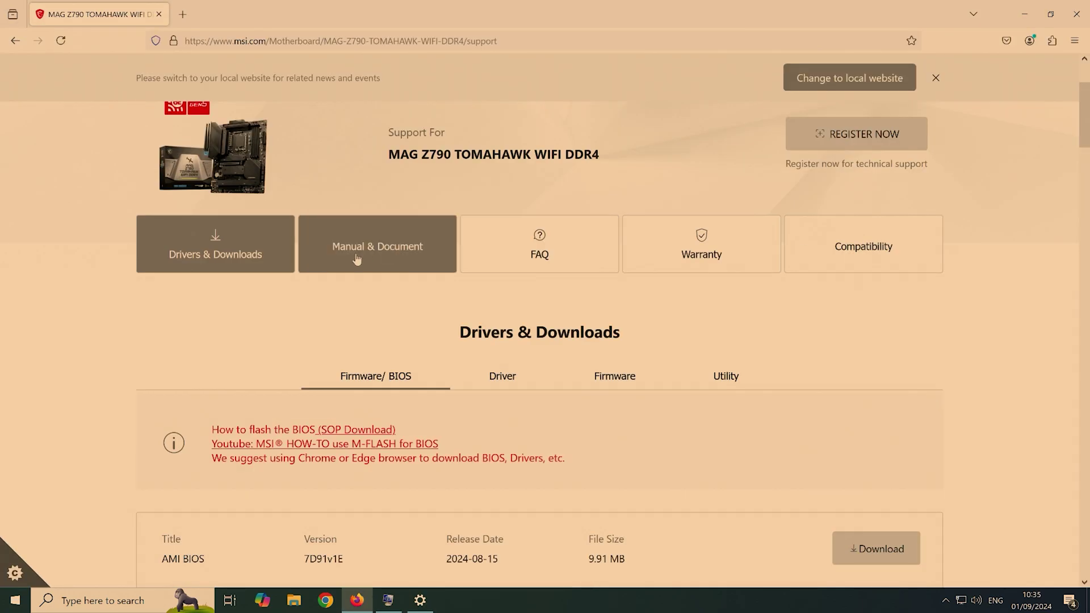
left_click(891, 253)
scroll(323, 451, "down", 5)
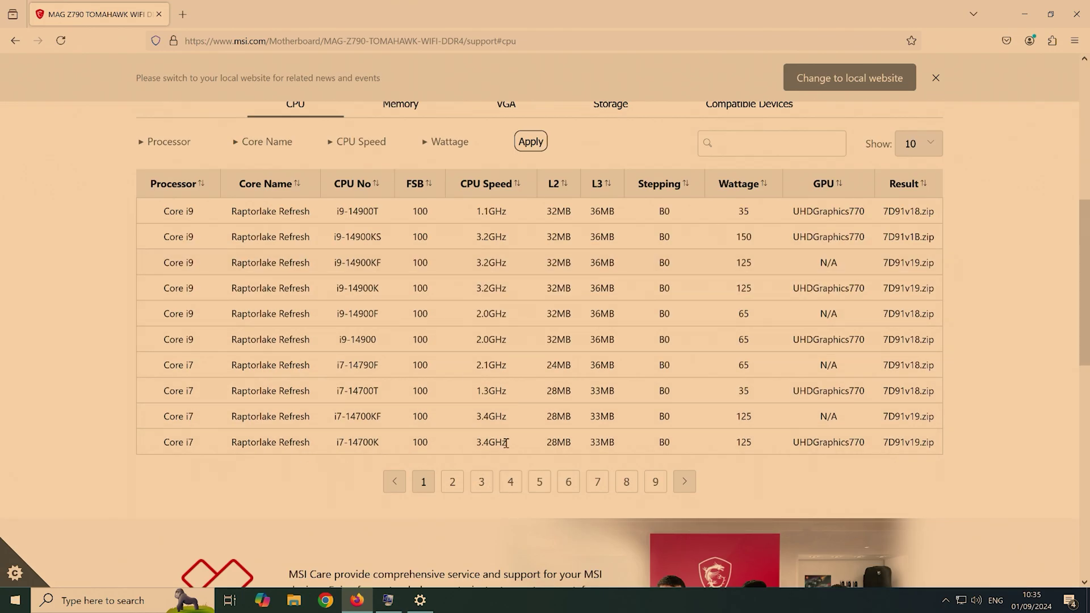
Go to page 5 of the CPU table and find the i5-13600K entry.
left_click(514, 477)
left_click(539, 482)
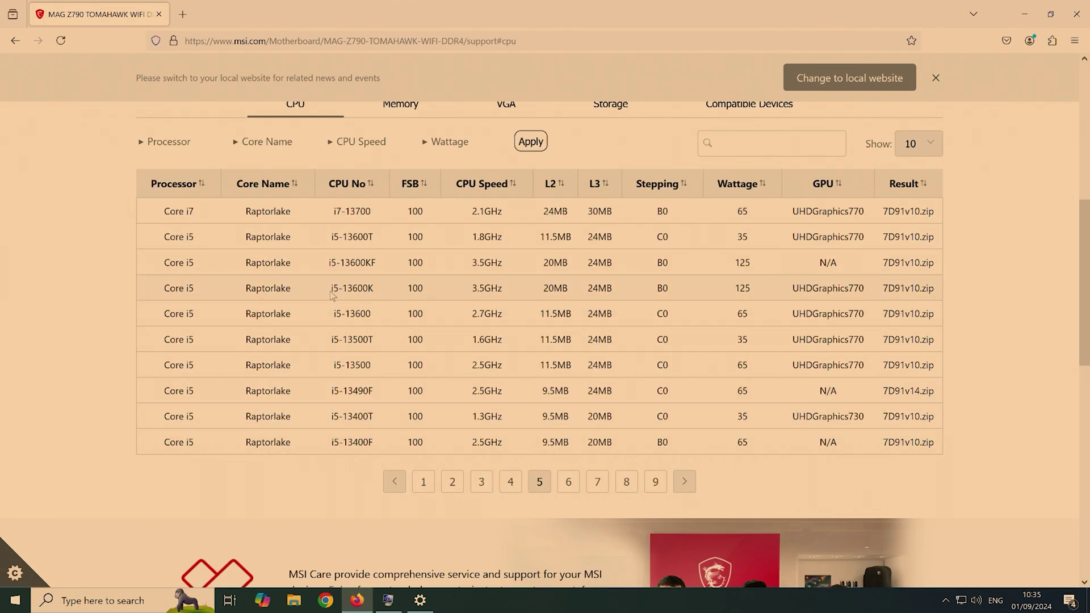
left_click_drag(331, 291, 375, 296)
left_click(619, 293)
scroll(469, 259, "up", 5)
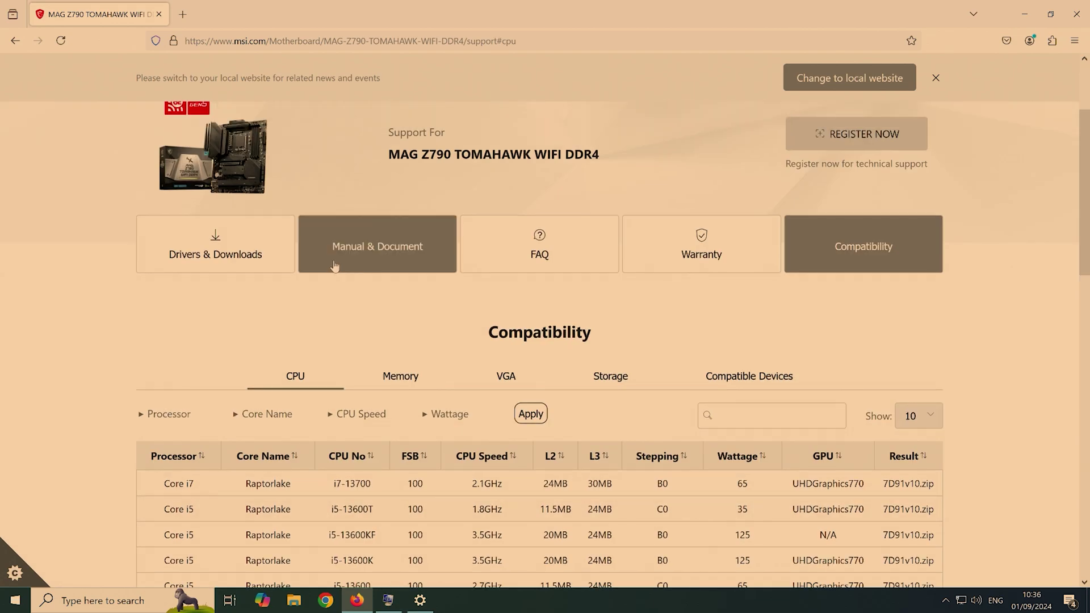
Download the 7D91v1E AMI BIOS from the board's Drivers & Downloads section.
left_click(246, 250)
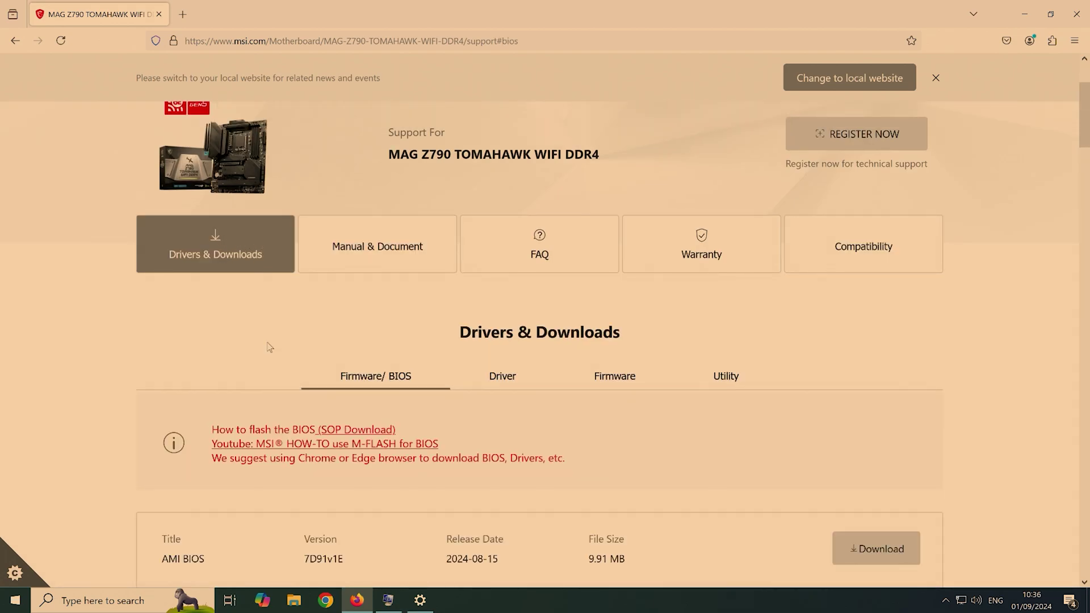
scroll(276, 481, "down", 1)
scroll(844, 418, "down", 3)
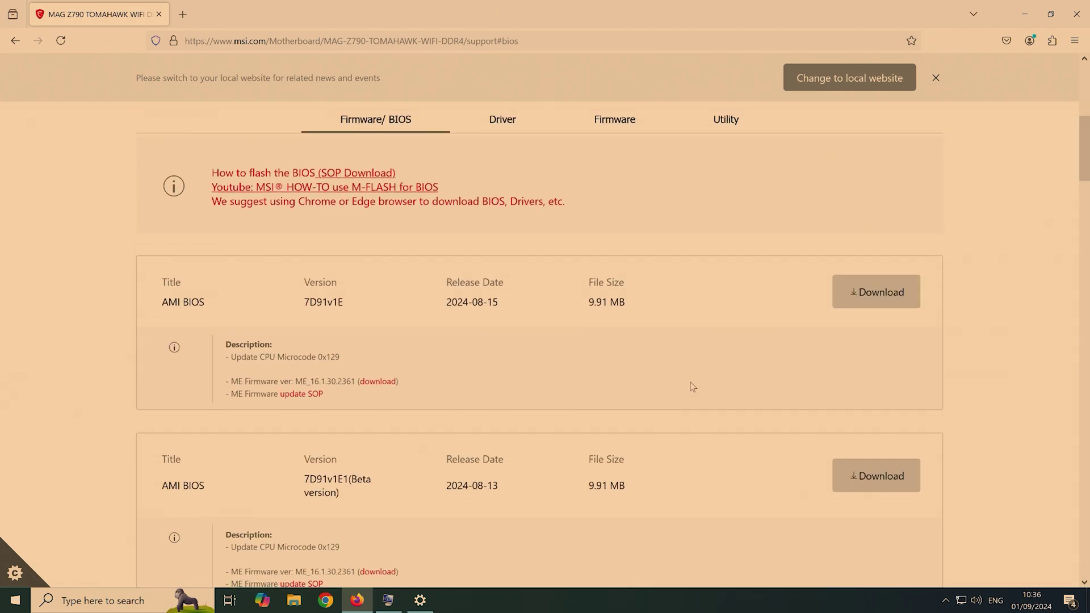
scroll(672, 385, "up", 1)
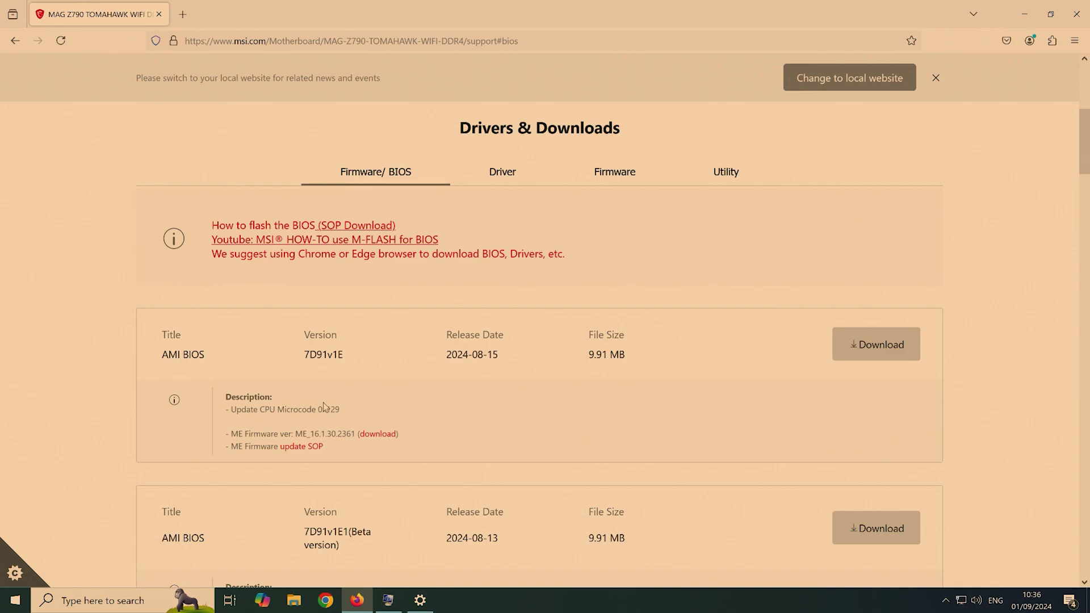
left_click(867, 351)
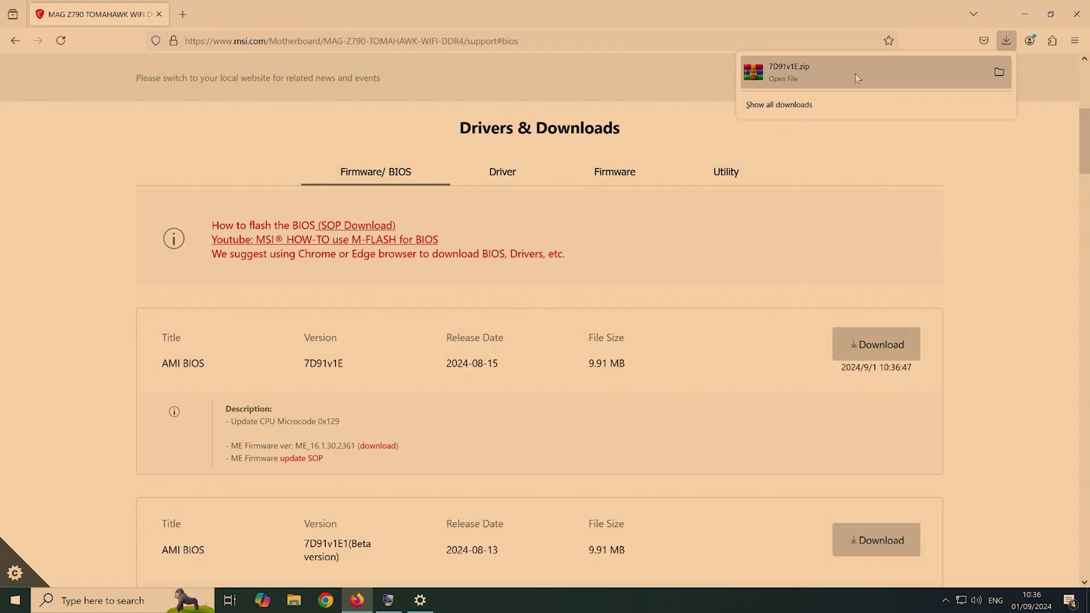
Open 7D91v1E.zip in WinRAR and extract the 7D91v1E folder to the desktop.
left_click(855, 73)
left_click(1025, 14)
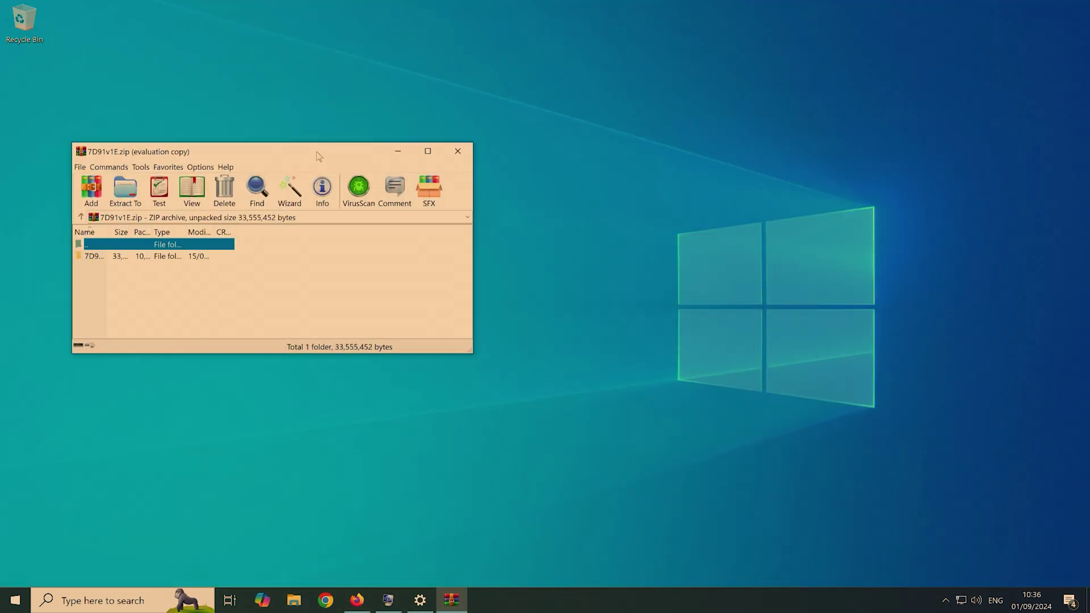
mouse_move(320, 157)
left_mouse_down()
mouse_move(381, 156)
mouse_move(315, 157)
left_mouse_up()
key("Escape")
left_click_drag(155, 256, 25, 77)
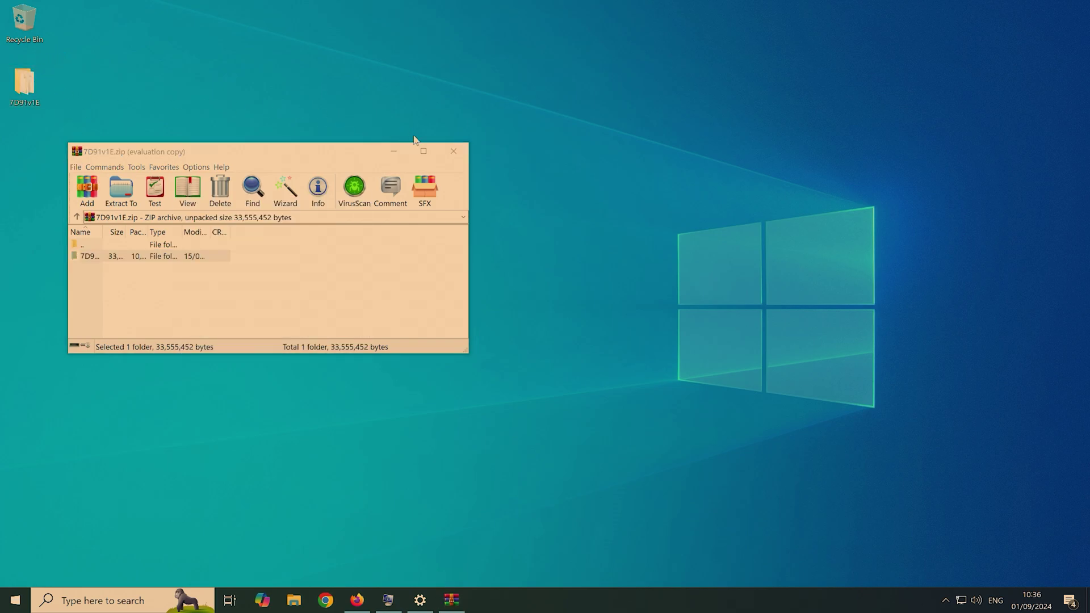
Close the archive, open the 7D91v1E folder and read the 7D91v1x release notes.
left_click(454, 151)
double_click(22, 81)
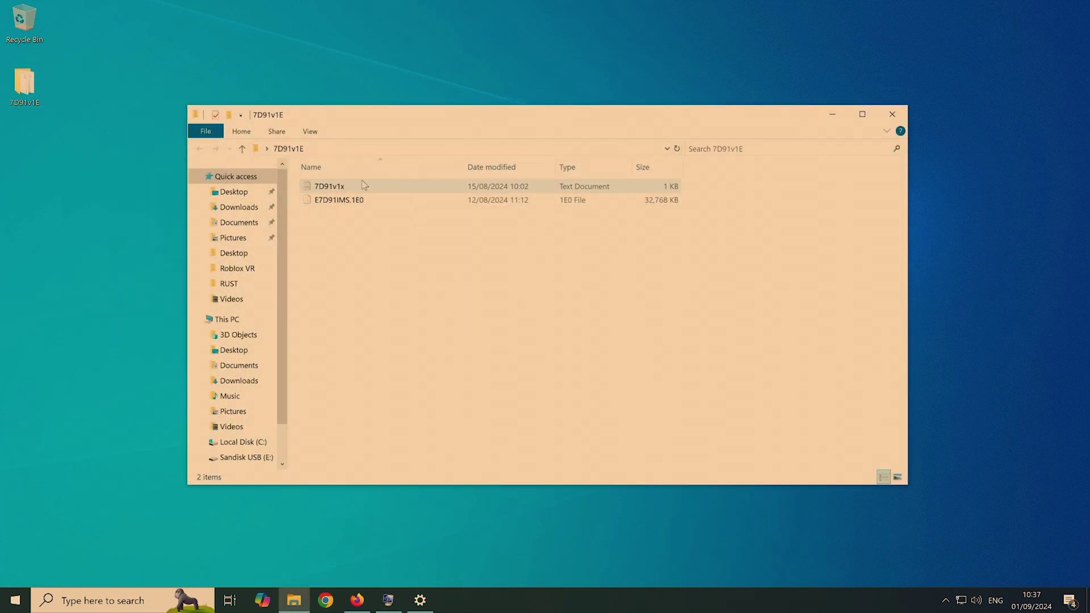
double_click(353, 186)
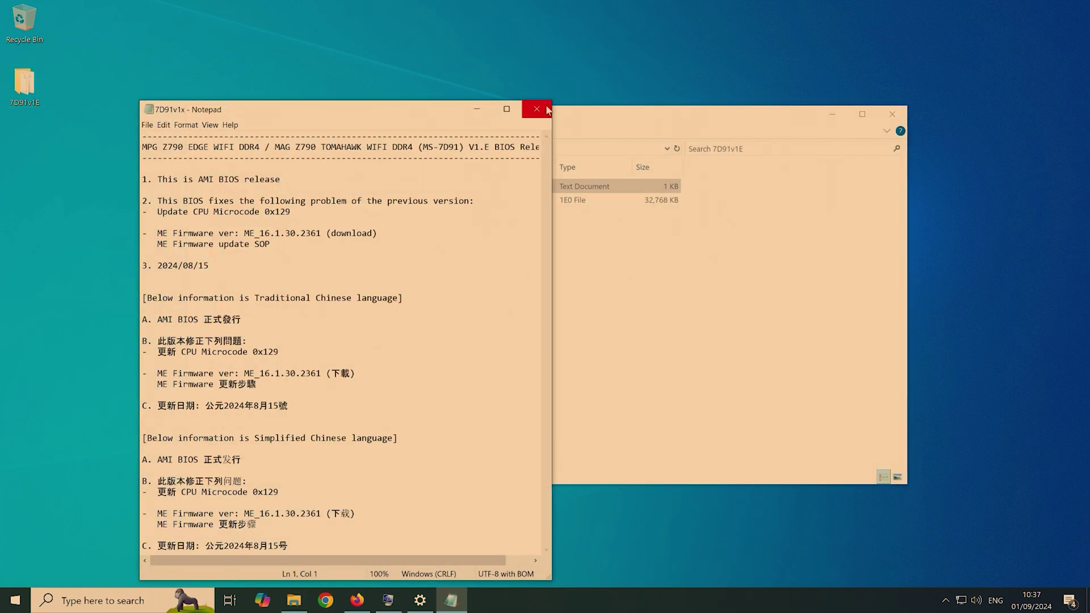
left_click(547, 110)
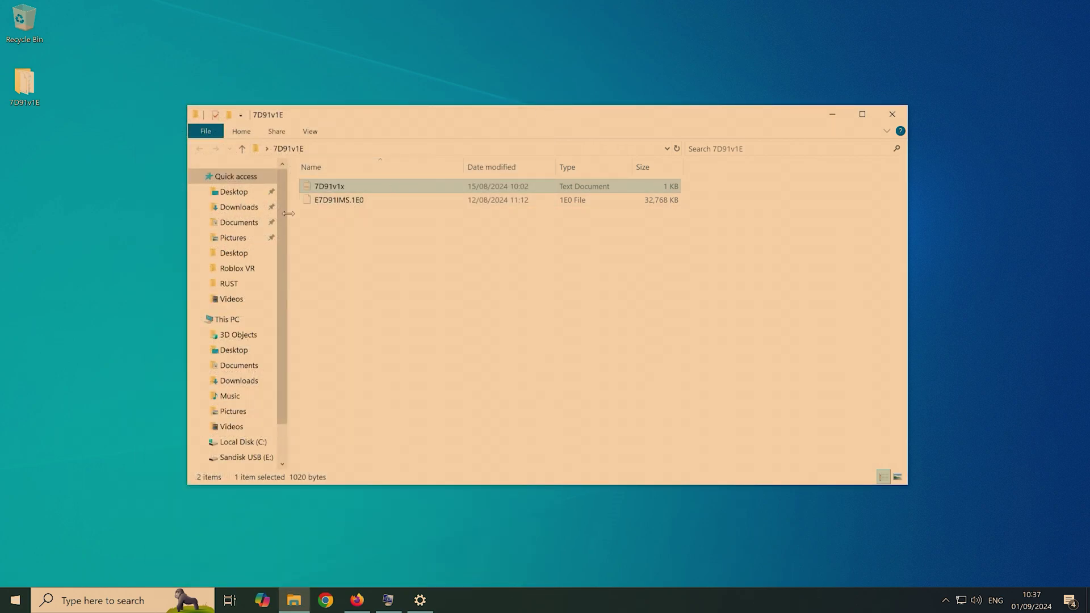
Select the E7D91IMS.1E0 BIOS file and move the folder window to the upper left.
left_click(368, 205)
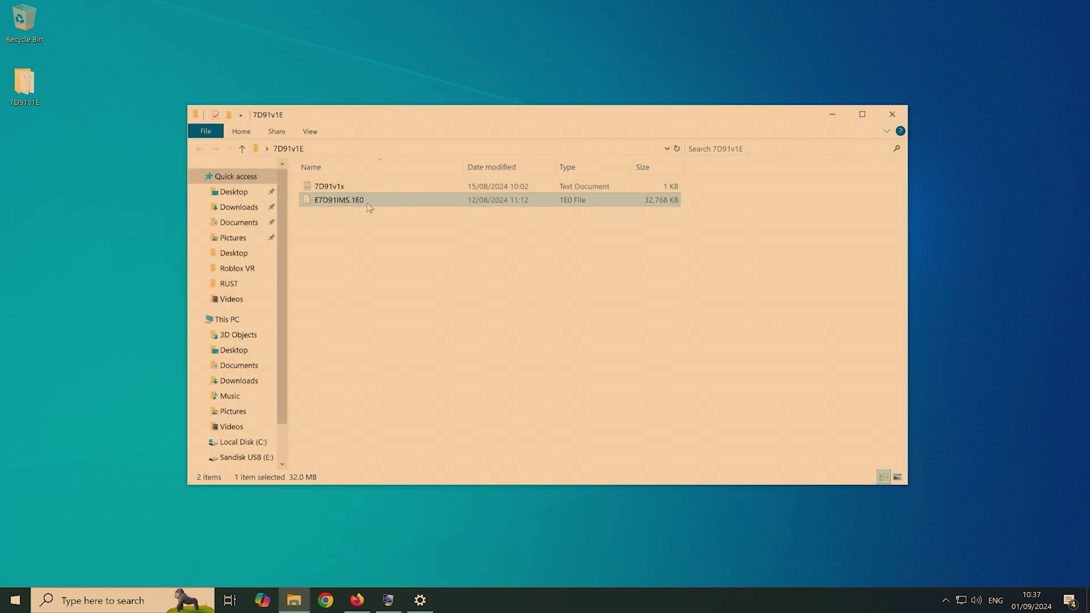
left_click_drag(489, 117, 431, 71)
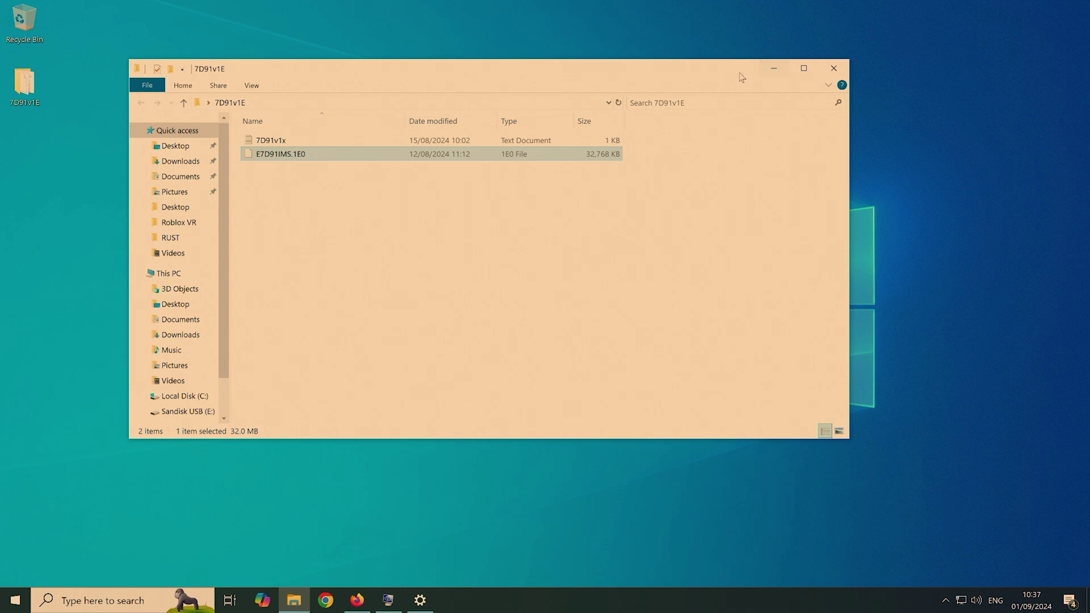
left_click_drag(740, 72, 712, 64)
Open a second File Explorer window on This PC to check Sandisk USB (E:) space.
key("super+e")
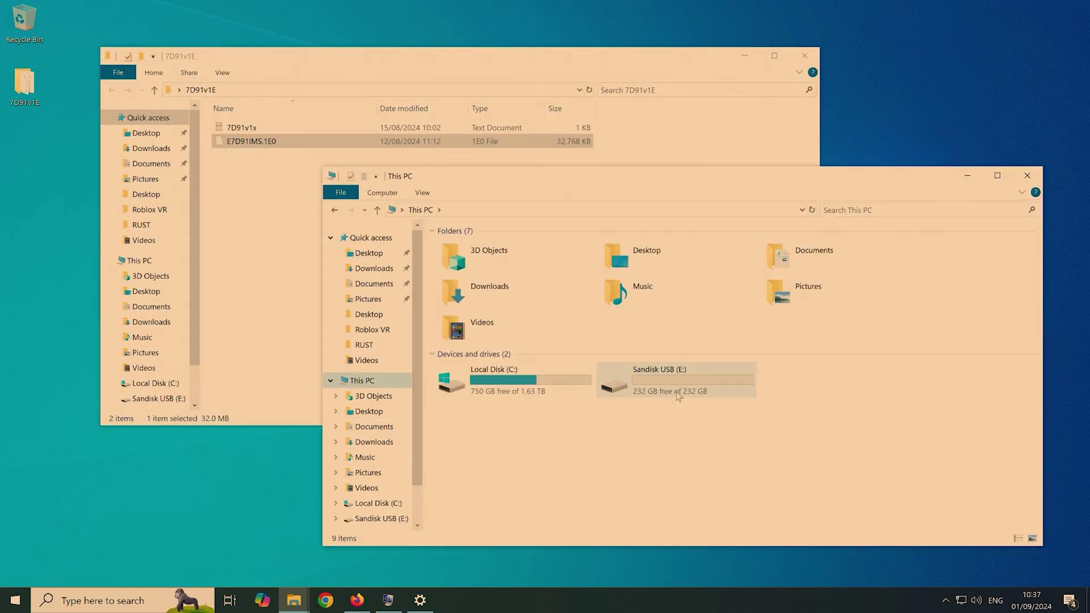
mouse_move(683, 382)
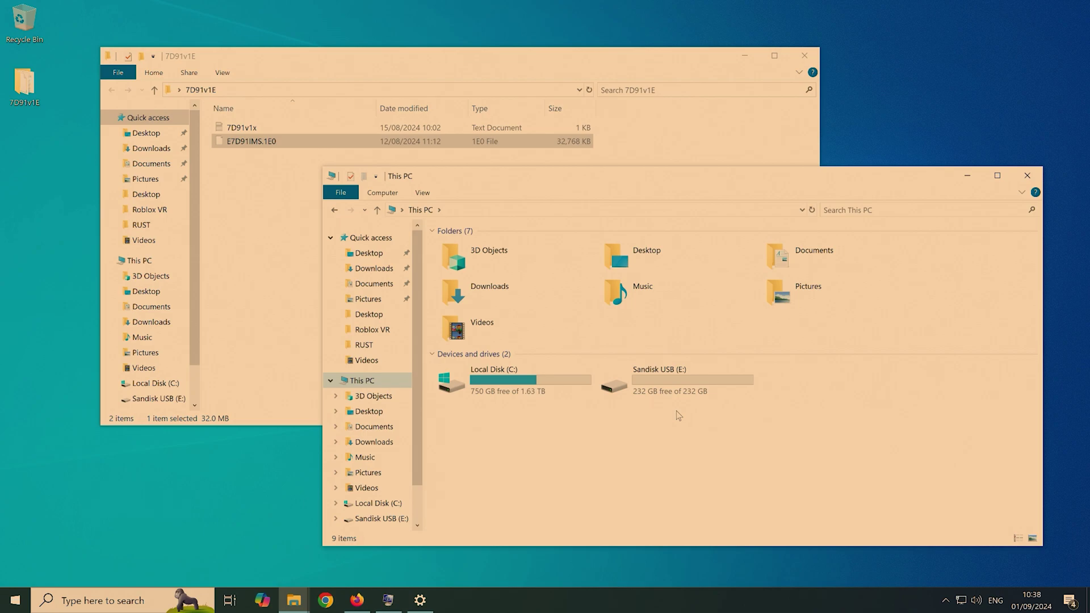
Open Disk Management through the 'create and format hard disk partitions' search.
left_click(111, 601)
type("cr")
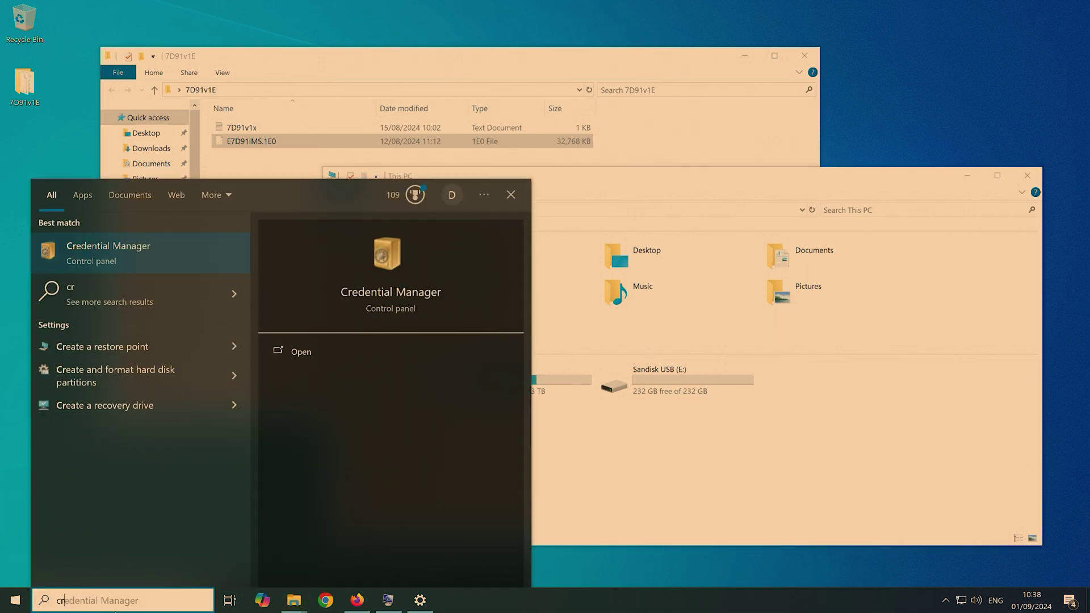
type("eate and form")
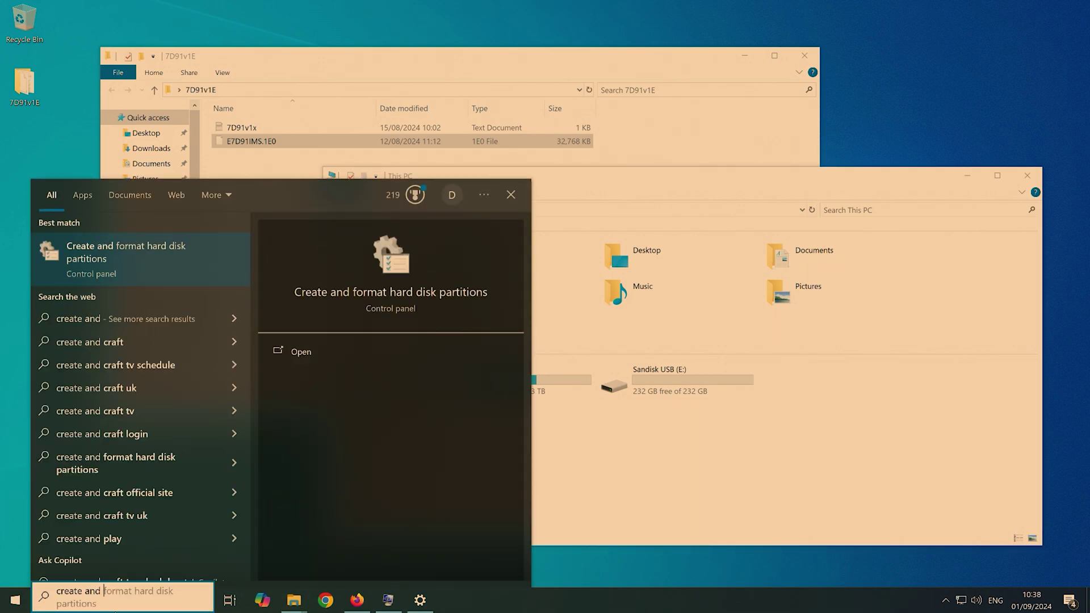
left_click(140, 253)
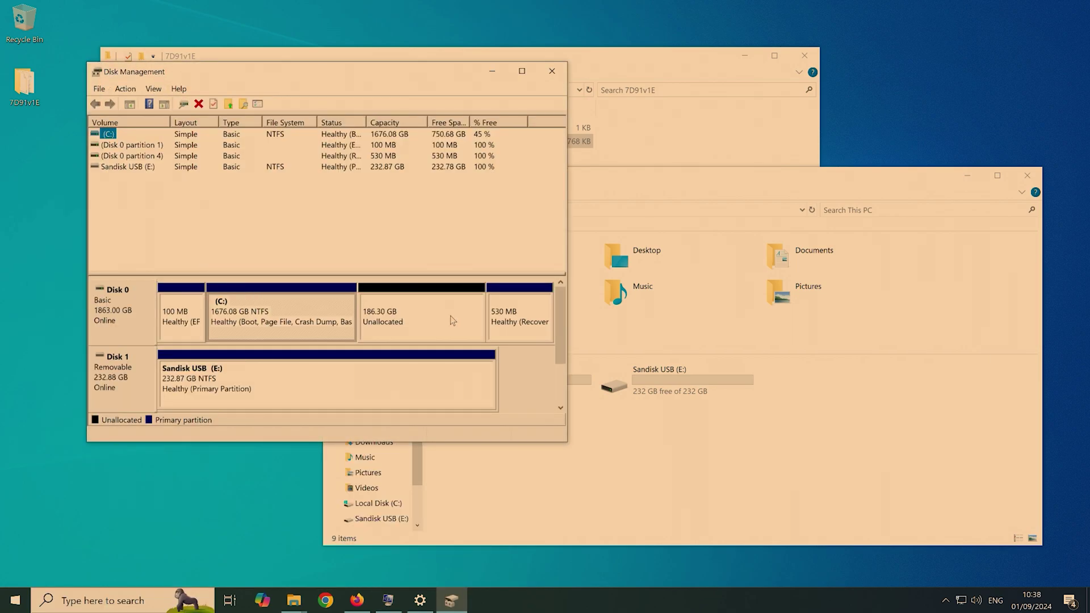
Delete the Sandisk USB (E:) volume and confirm the data loss.
left_click(137, 372)
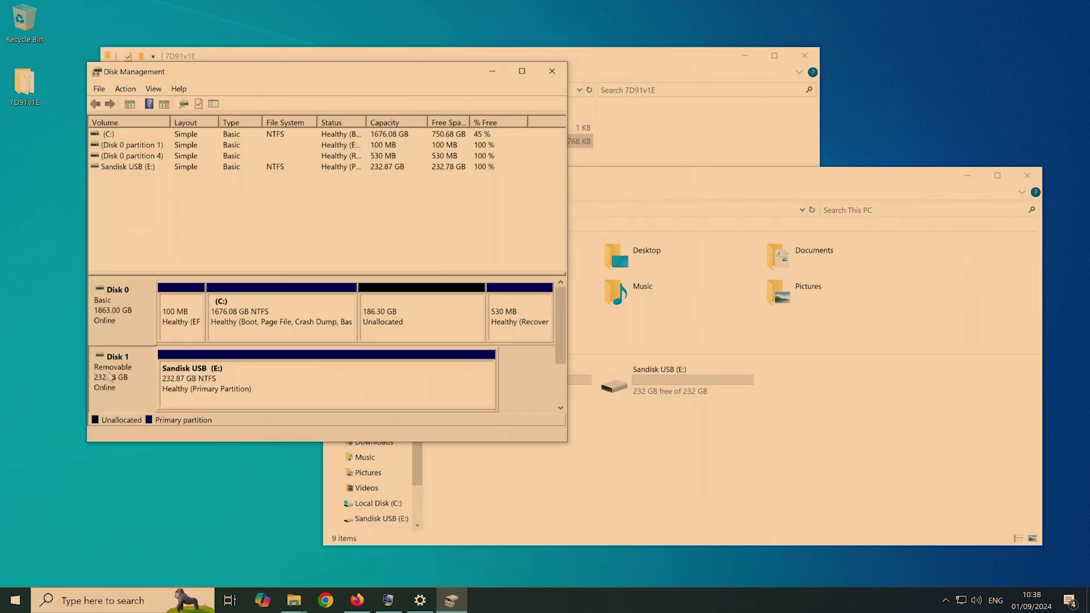
right_click(293, 375)
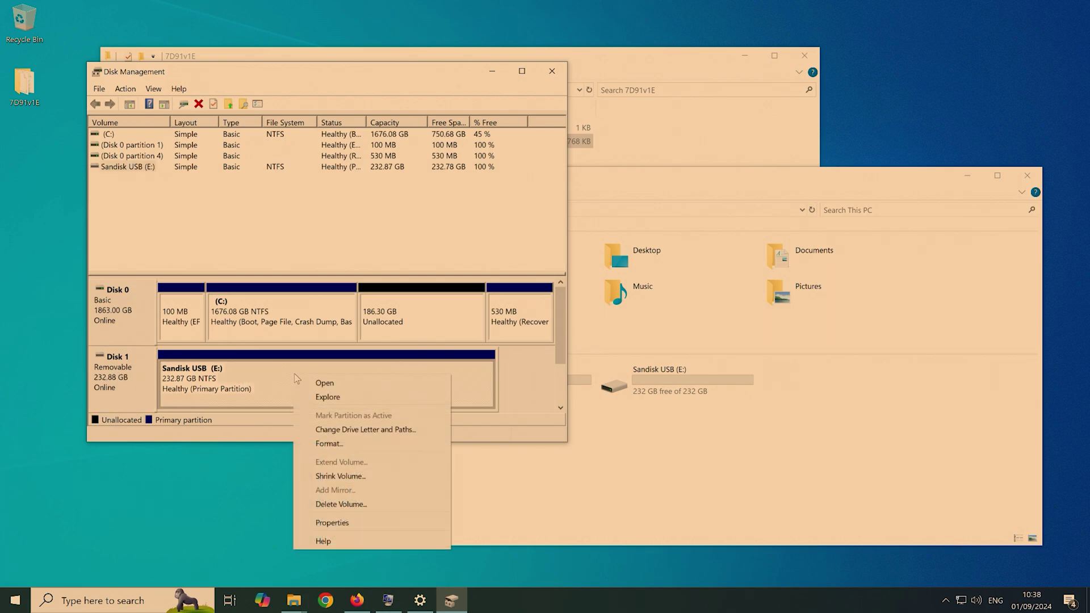
left_click(341, 505)
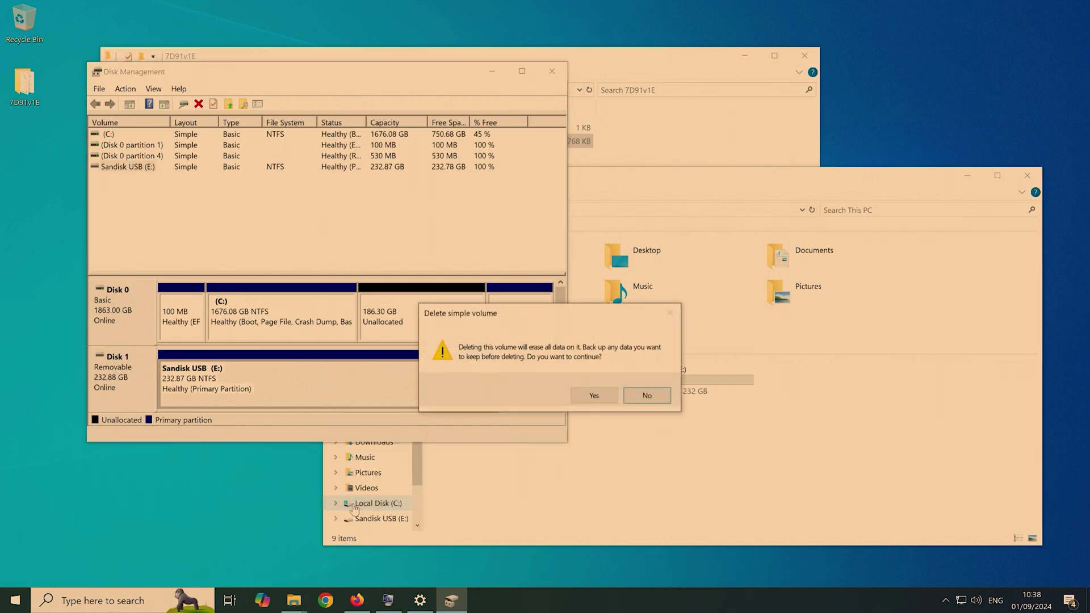
left_click(603, 396)
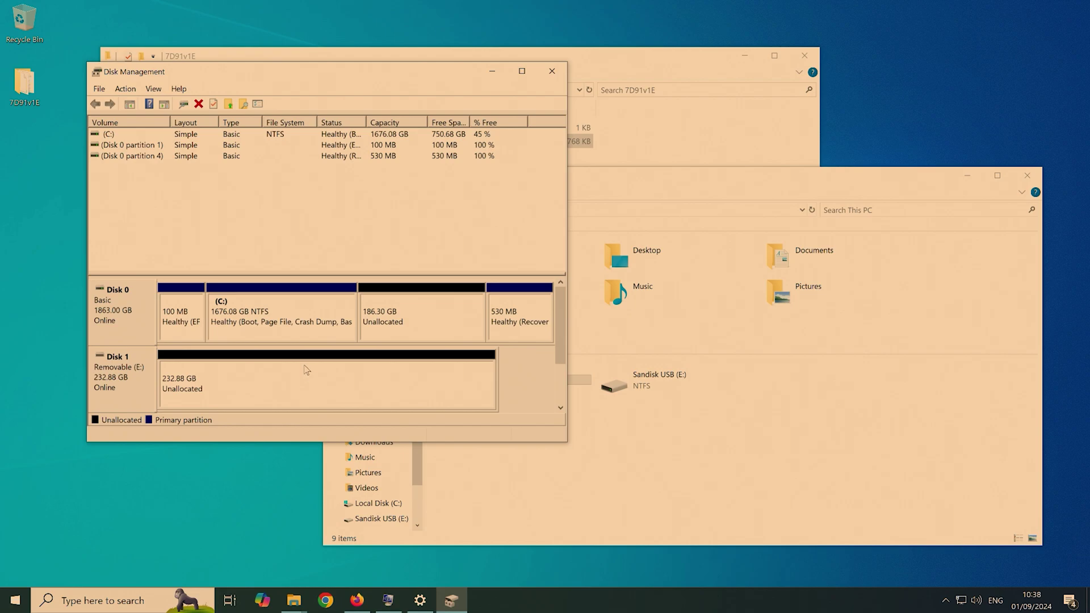
Start a new simple volume of 32000 MB on Disk 1, keeping drive letter D.
right_click(278, 376)
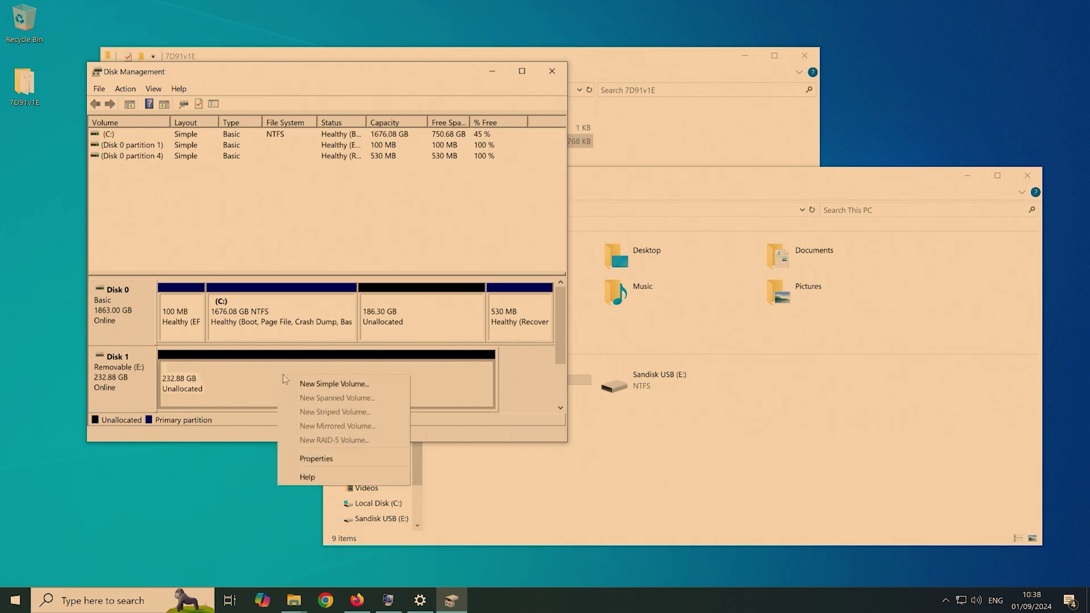
left_click(334, 384)
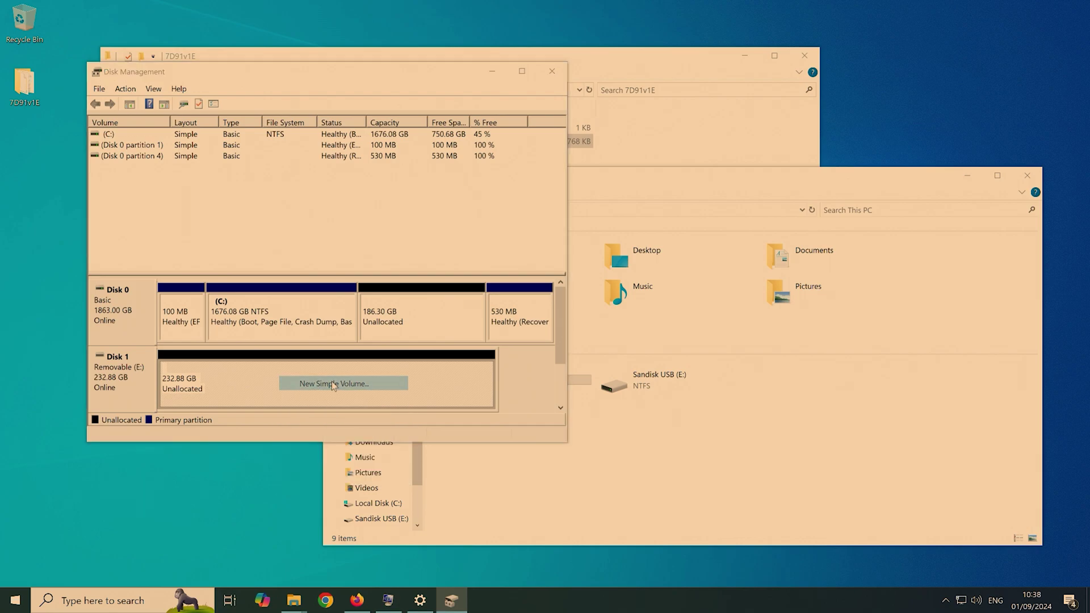
left_click(344, 363)
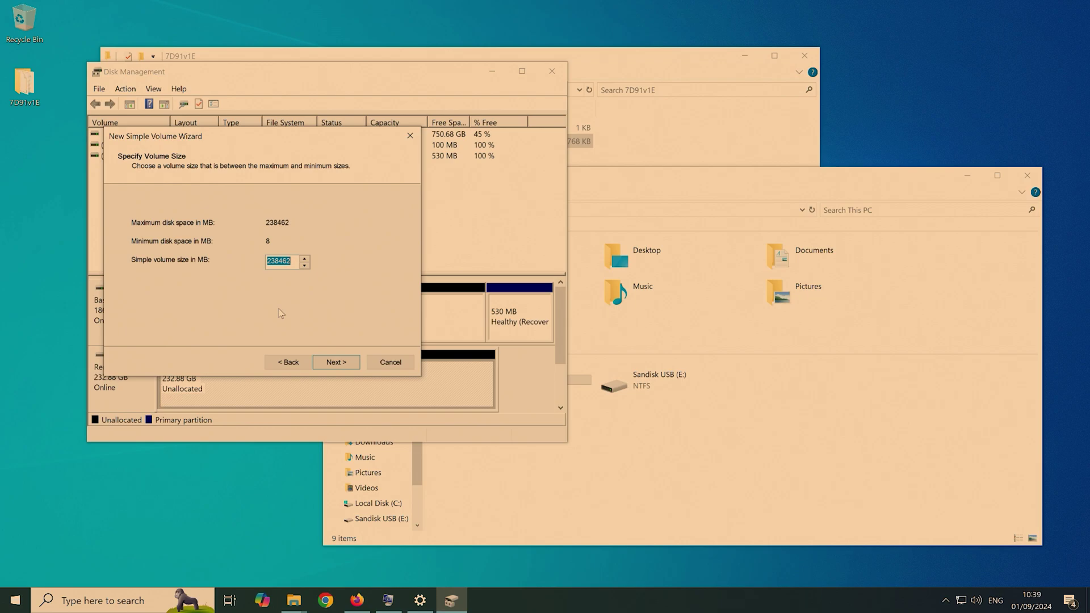
type("32000")
left_click(343, 362)
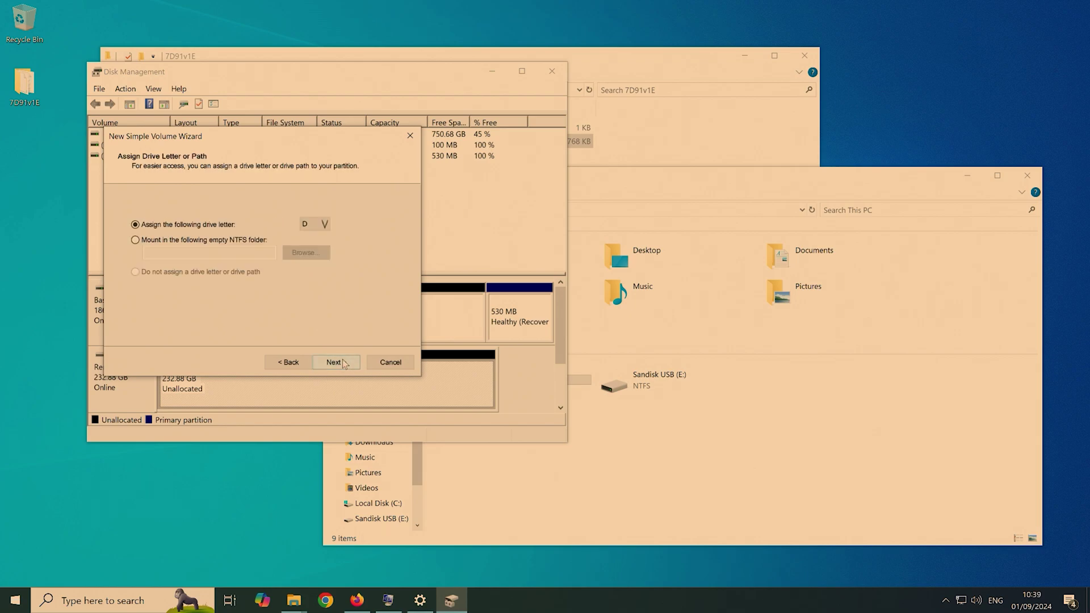
left_click(343, 362)
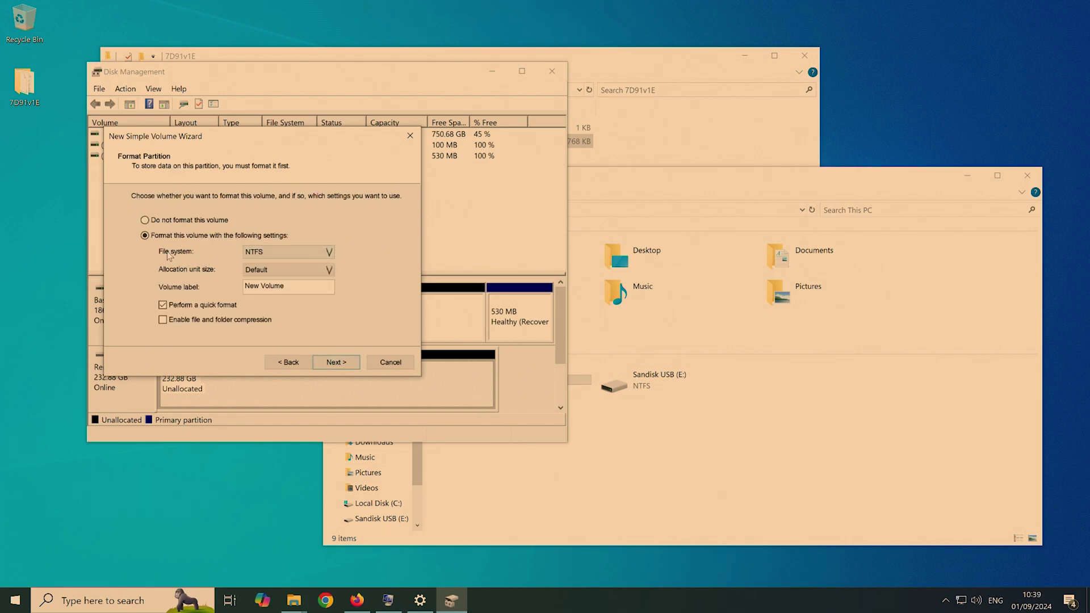
Format the volume as FAT32 labelled 'BIOS USB' and finish the wizard.
left_click(300, 252)
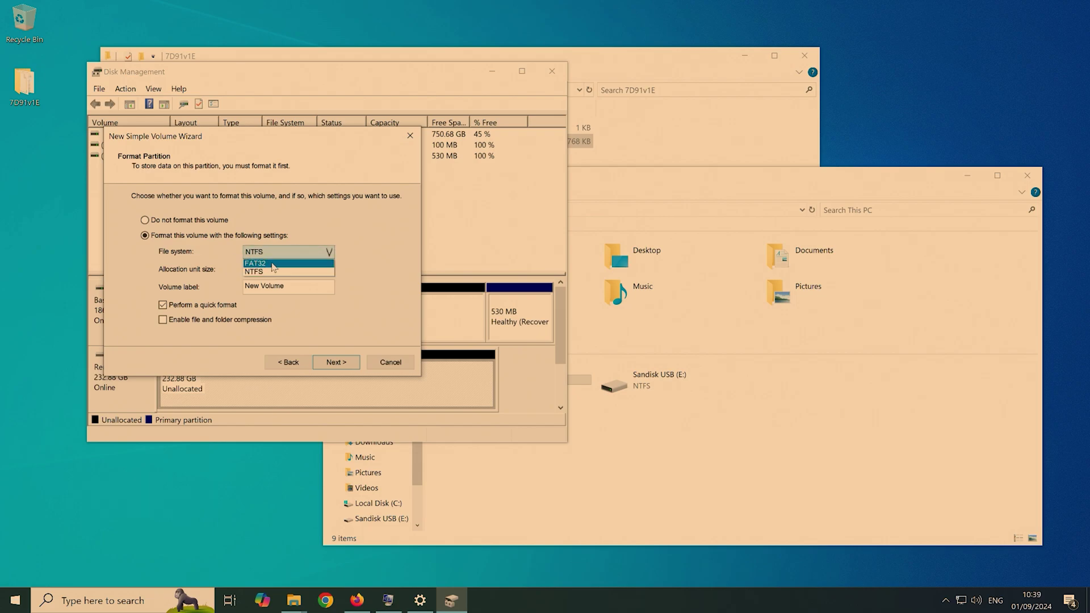
left_click(259, 264)
left_click_drag(289, 287, 177, 290)
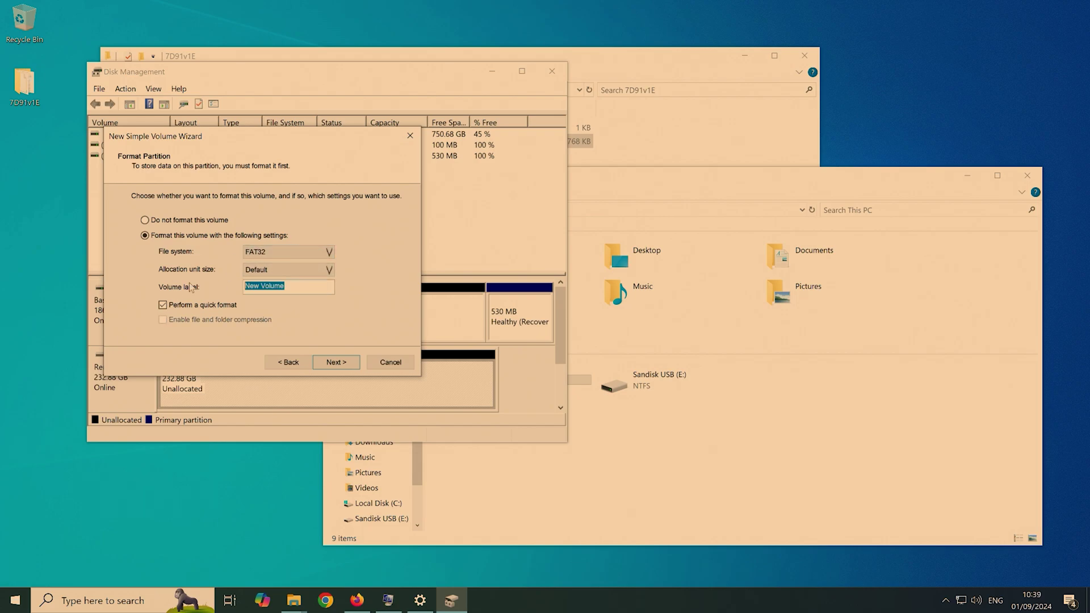
type("BIOS USB")
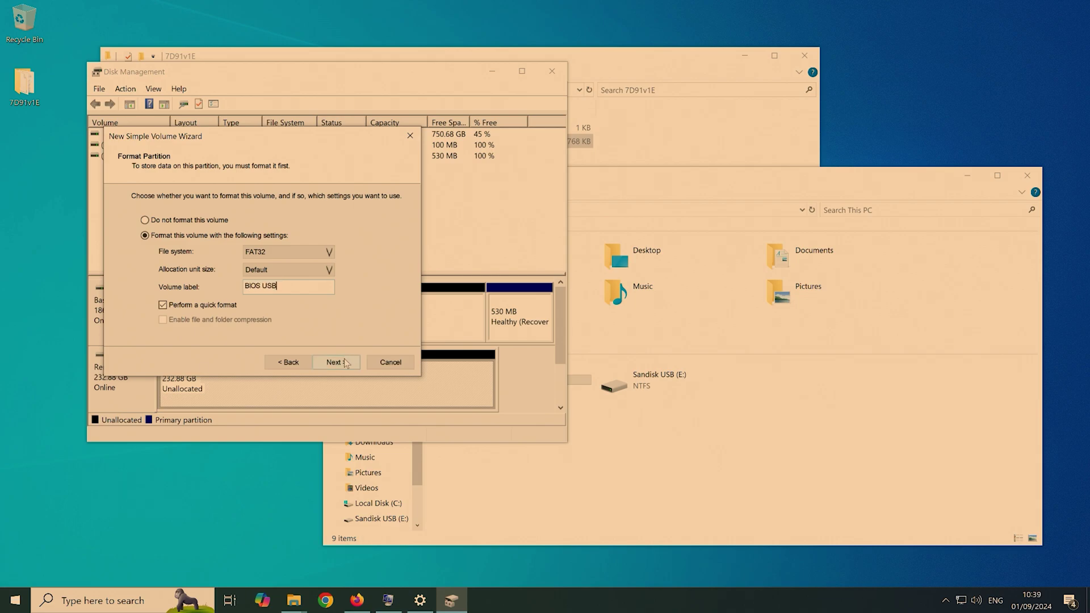
left_click(344, 362)
left_click(344, 363)
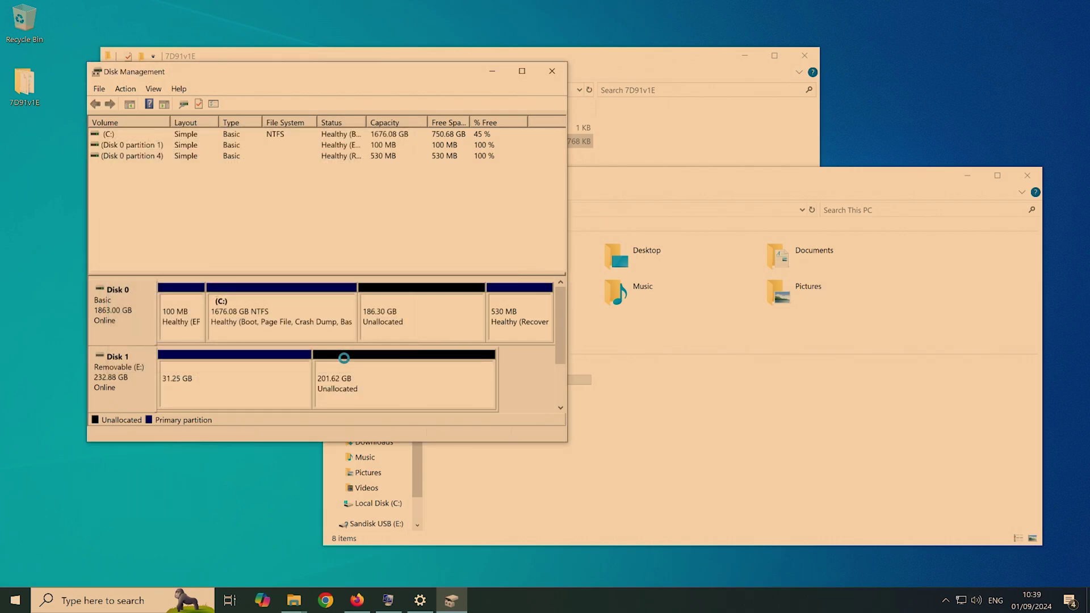
Close Disk Management and copy the 32,768 KB E7D91IMS.1E0 file from 7D91v1E onto BIOS USB (D:).
left_click(1048, 191)
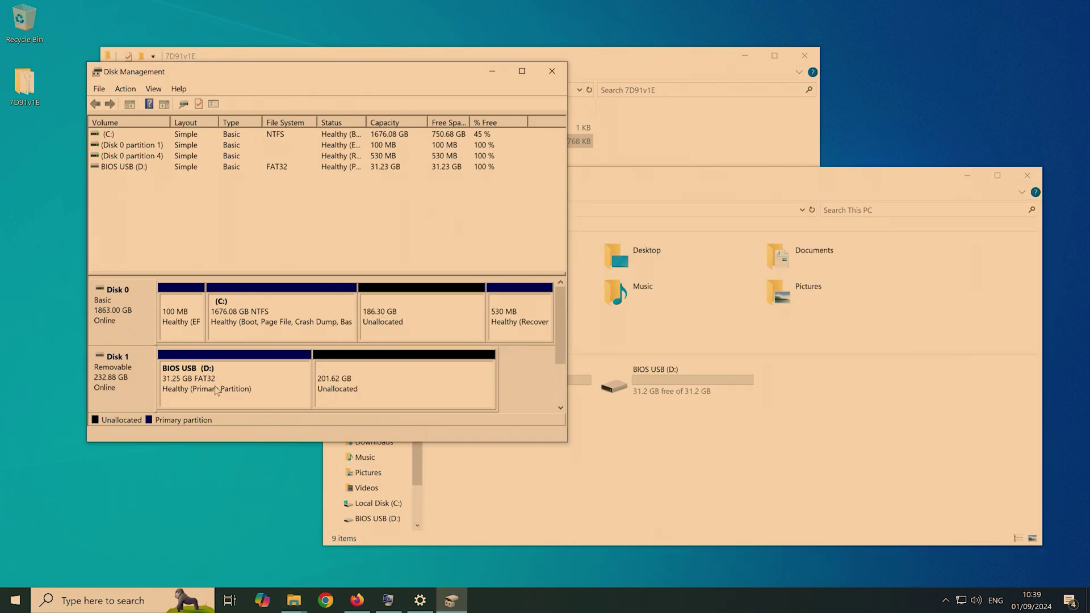
left_click(552, 71)
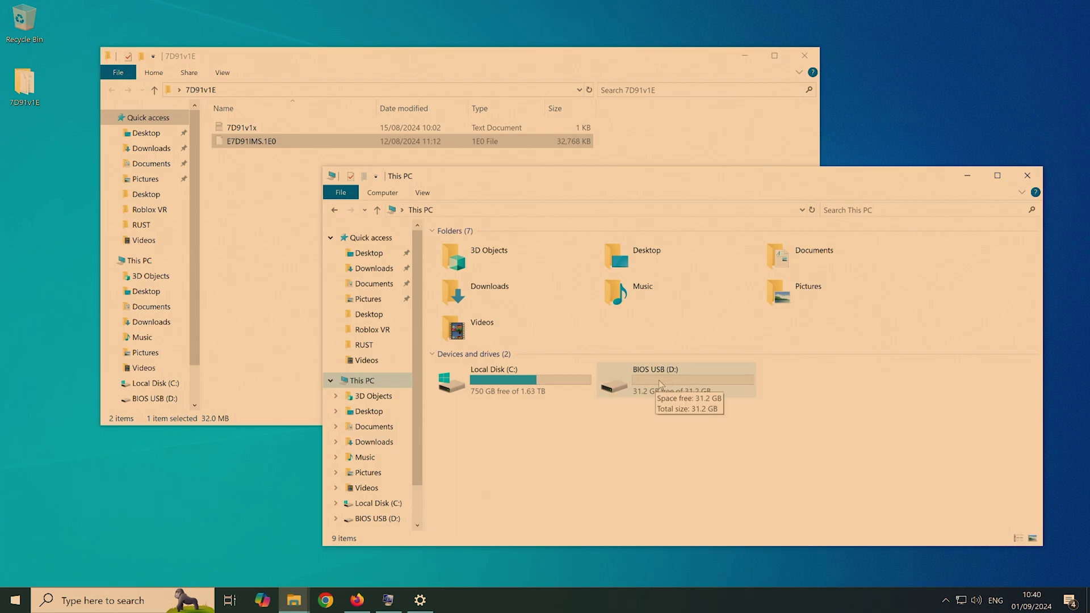
double_click(666, 377)
left_click(263, 152)
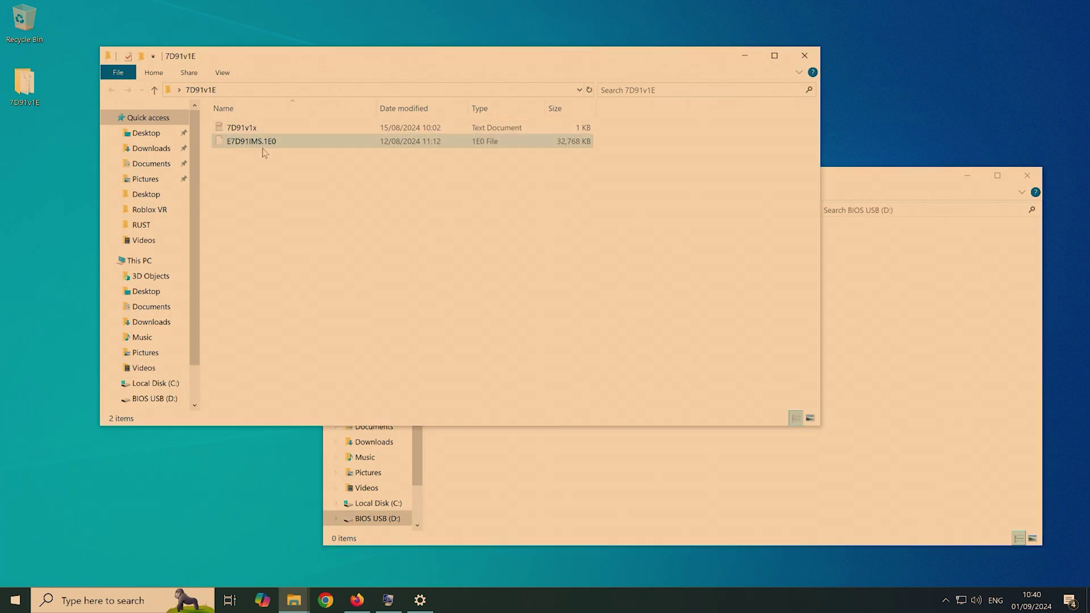
left_click_drag(282, 141, 697, 492)
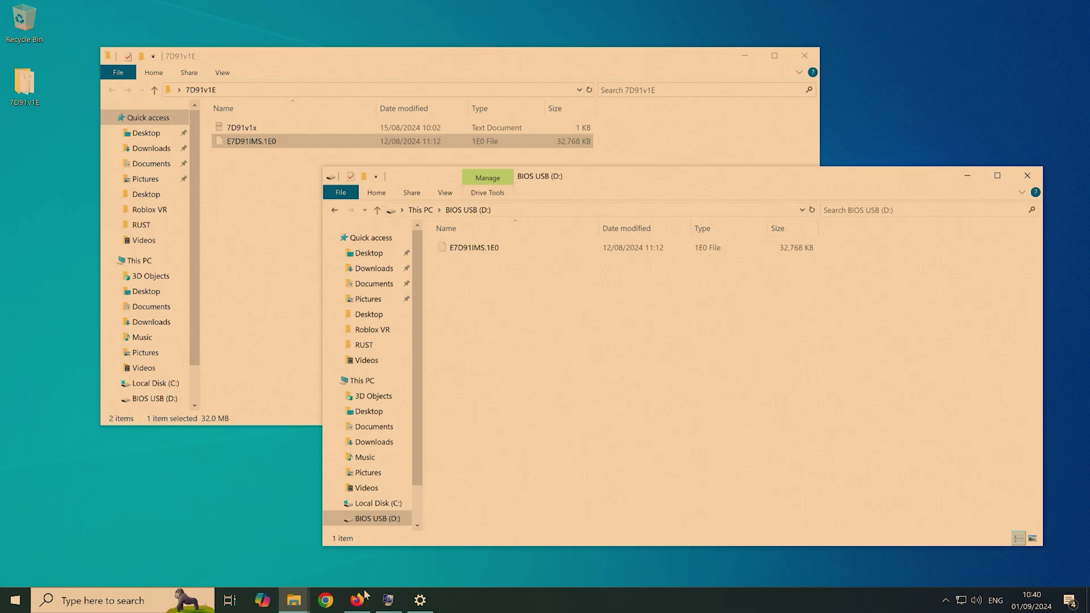
Open the board's 36.70 MB multi-language manual PDF from MSI's Manual & Document section.
key("alt+Tab")
scroll(572, 318, "up", 6)
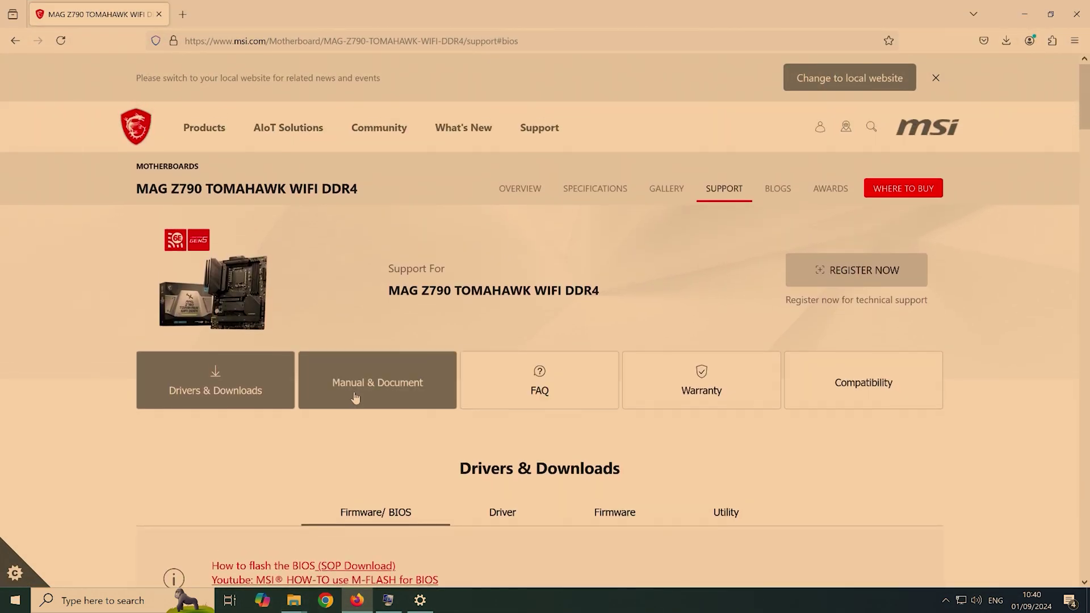
left_click(394, 373)
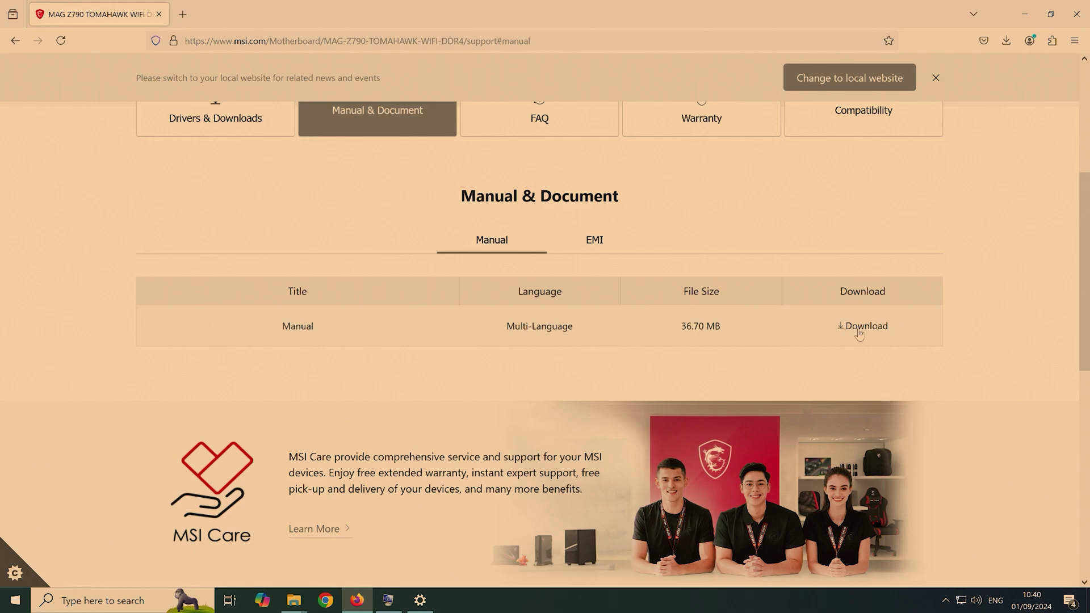
left_click(859, 328)
Bring the manual's Back Panel Connectors page into view and look over the Flash BIOS button and port.
scroll(523, 338, "down", 20)
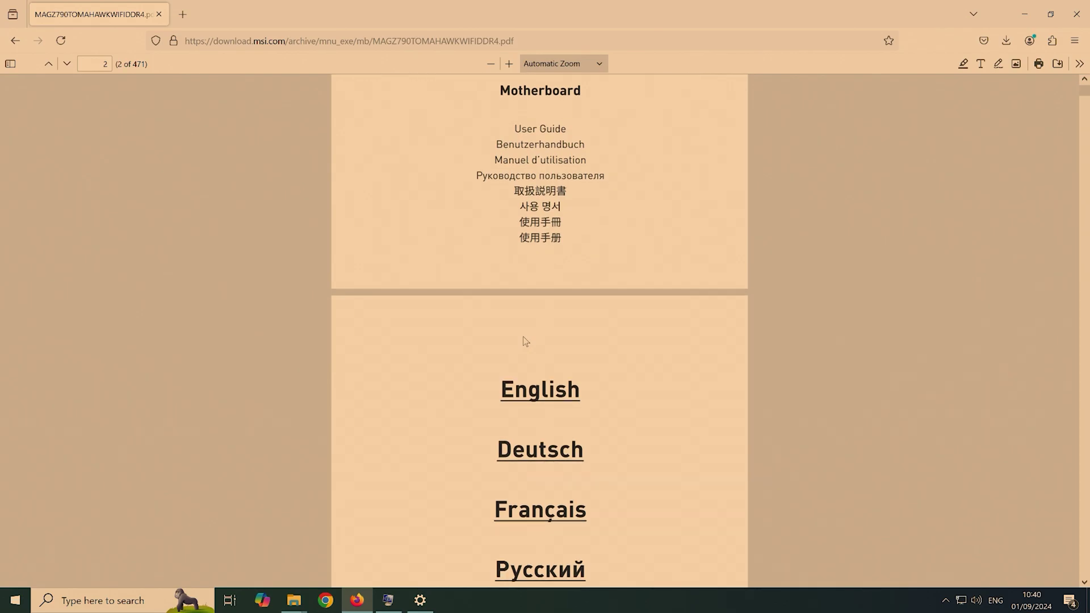
scroll(525, 345, "down", 20)
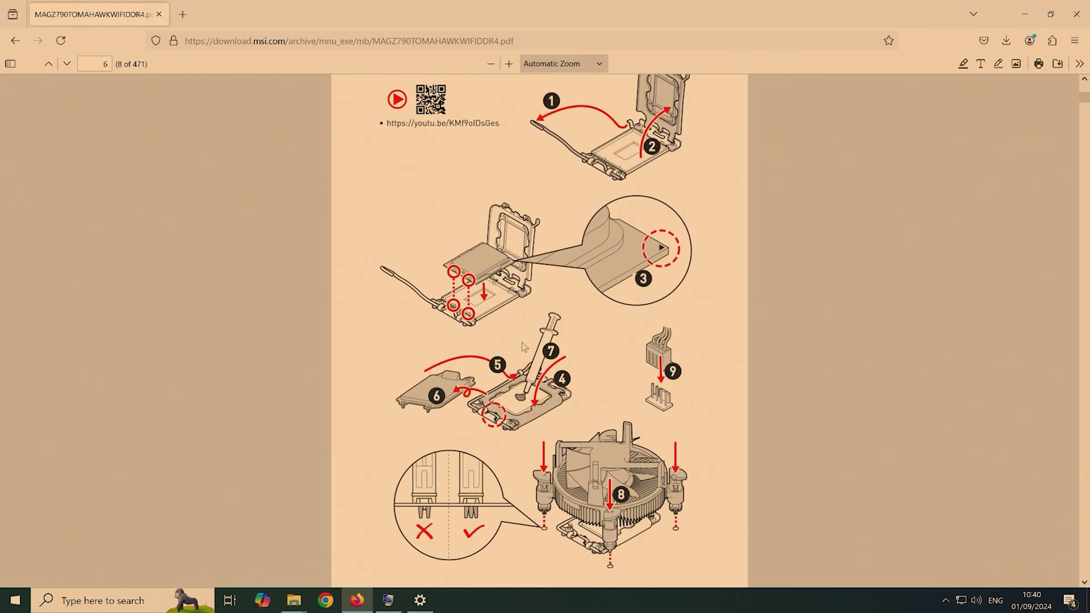
scroll(525, 347, "down", 20)
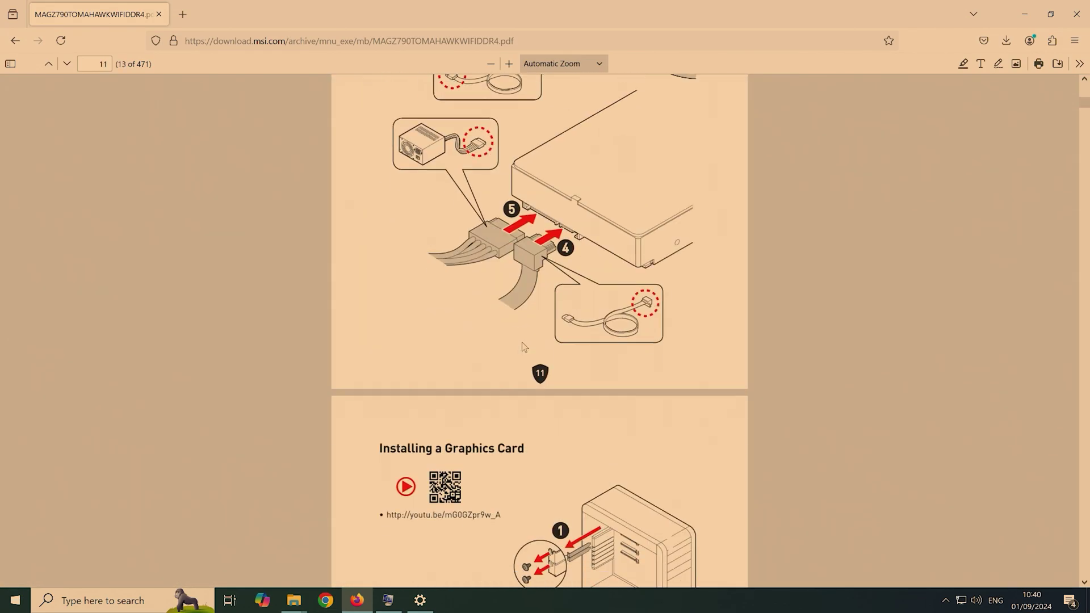
key("ctrl+minus")
key("ctrl+minus")
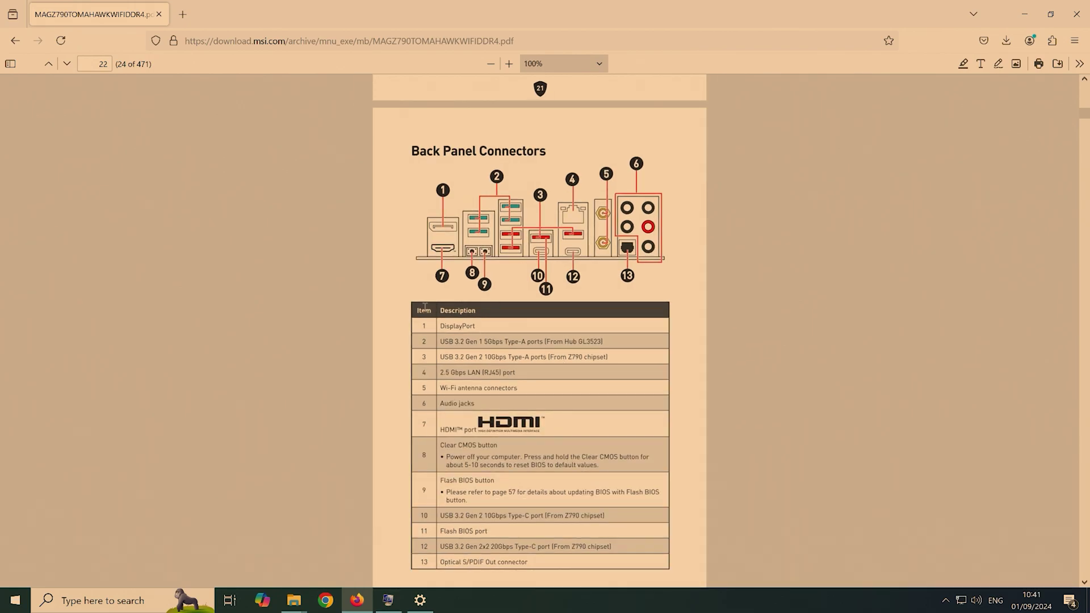
left_click_drag(506, 540, 469, 531)
left_click(470, 531)
Reboot through Recovery's Troubleshoot > Advanced options > UEFI Firmware Settings to reach MSI Click BIOS 5.
left_click(1024, 14)
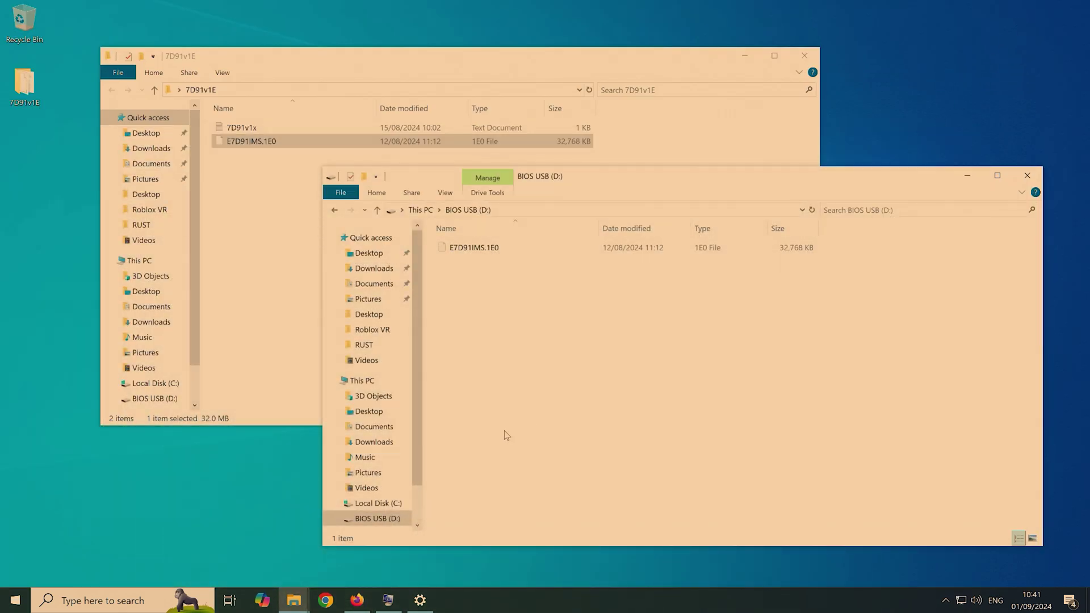
left_click(18, 597)
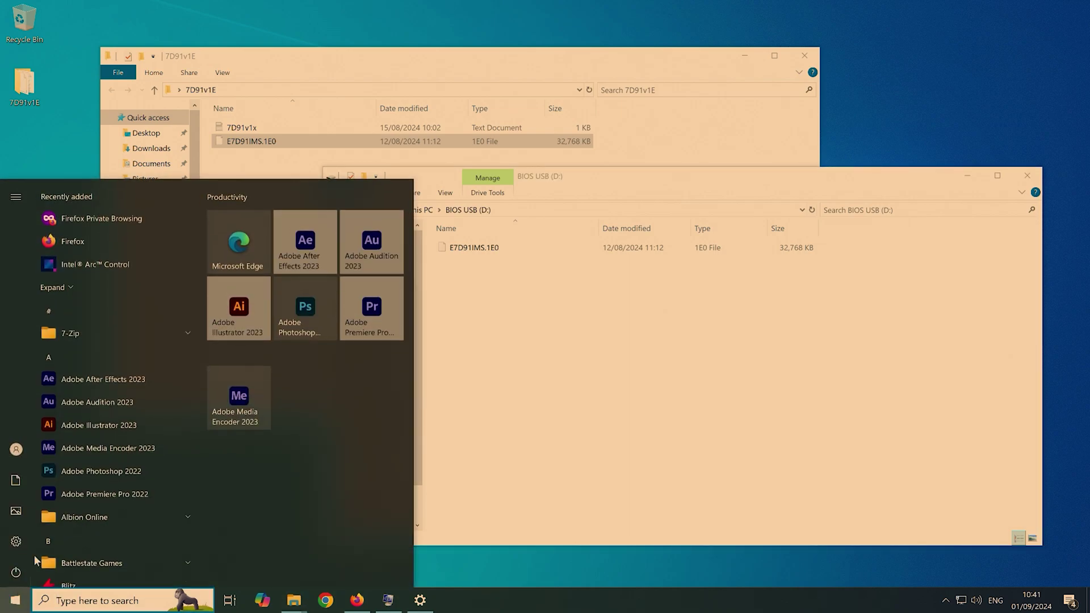
left_click(19, 574)
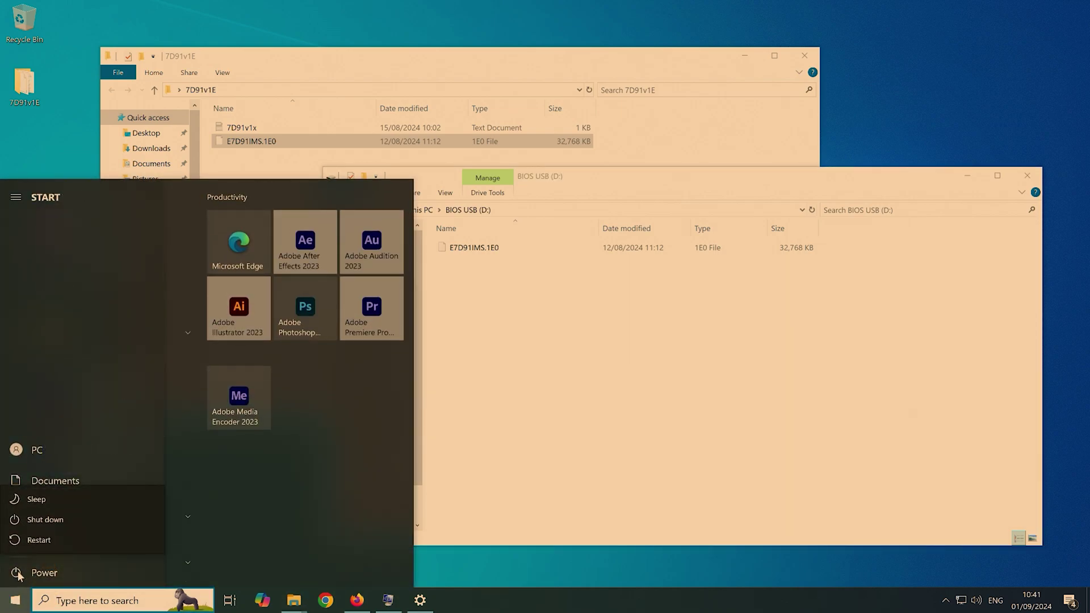
left_click(34, 540)
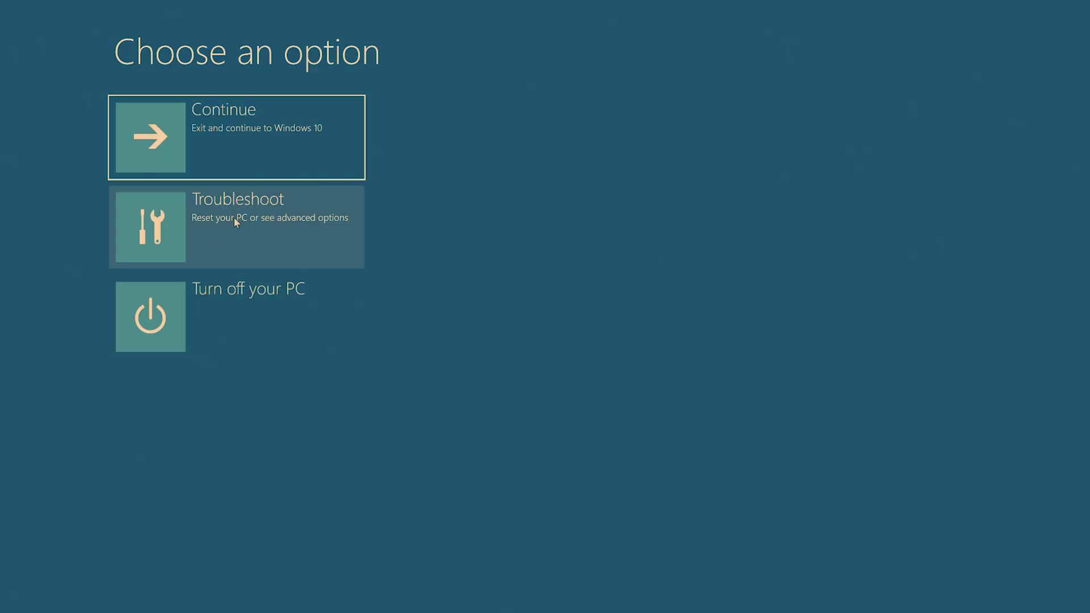
left_click(195, 225)
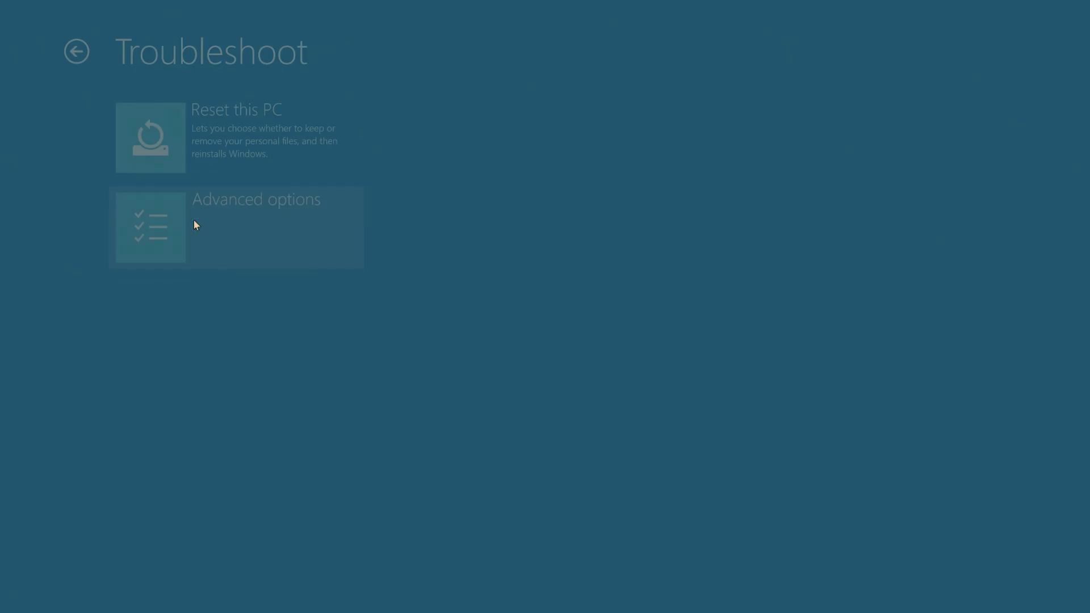
left_click(216, 215)
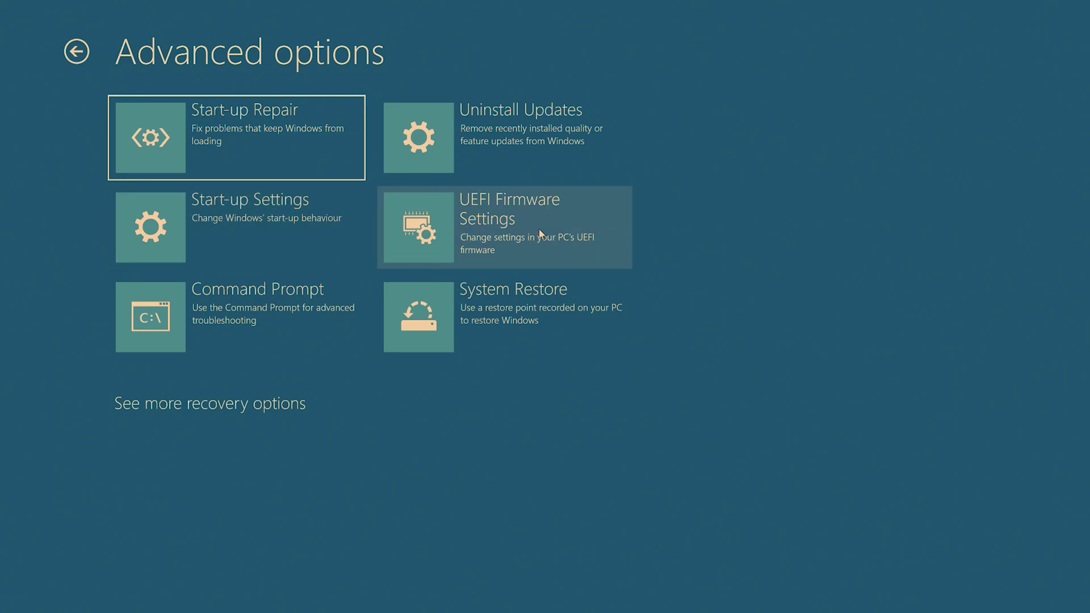
left_click(550, 222)
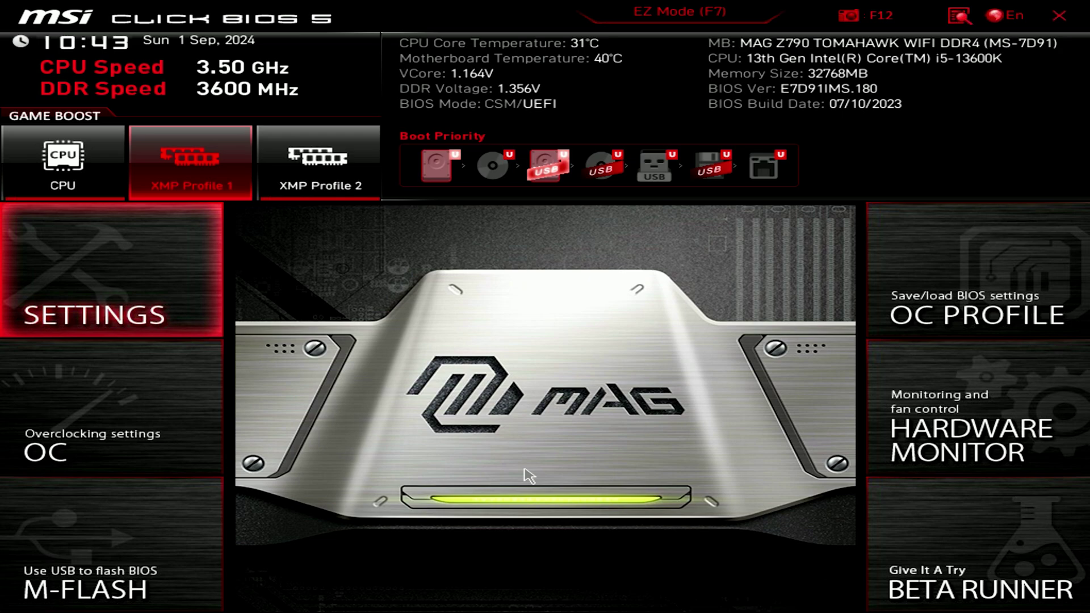
key("F7")
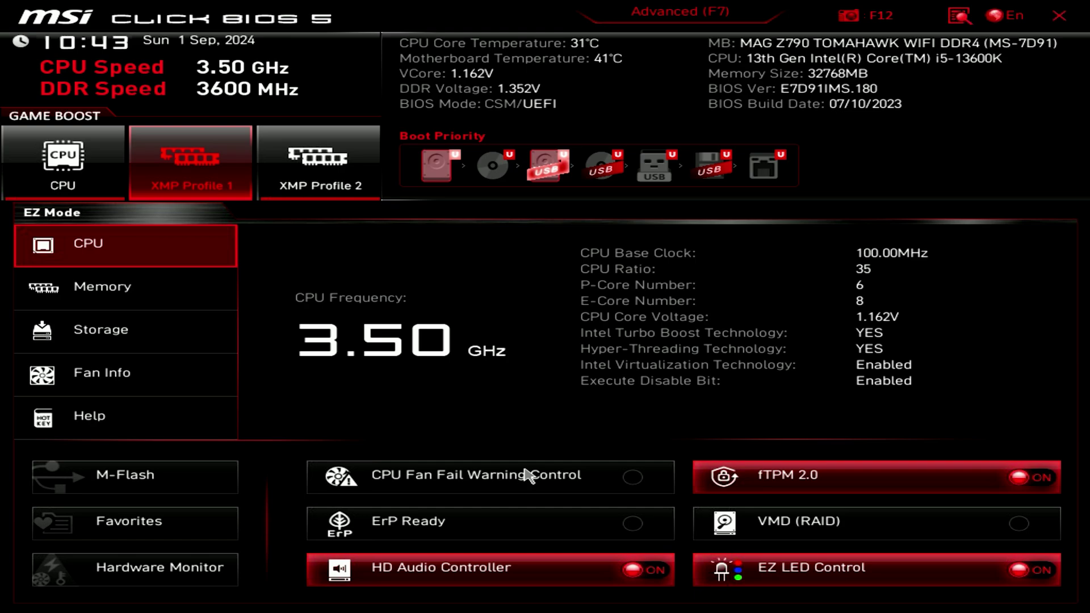
key("F7")
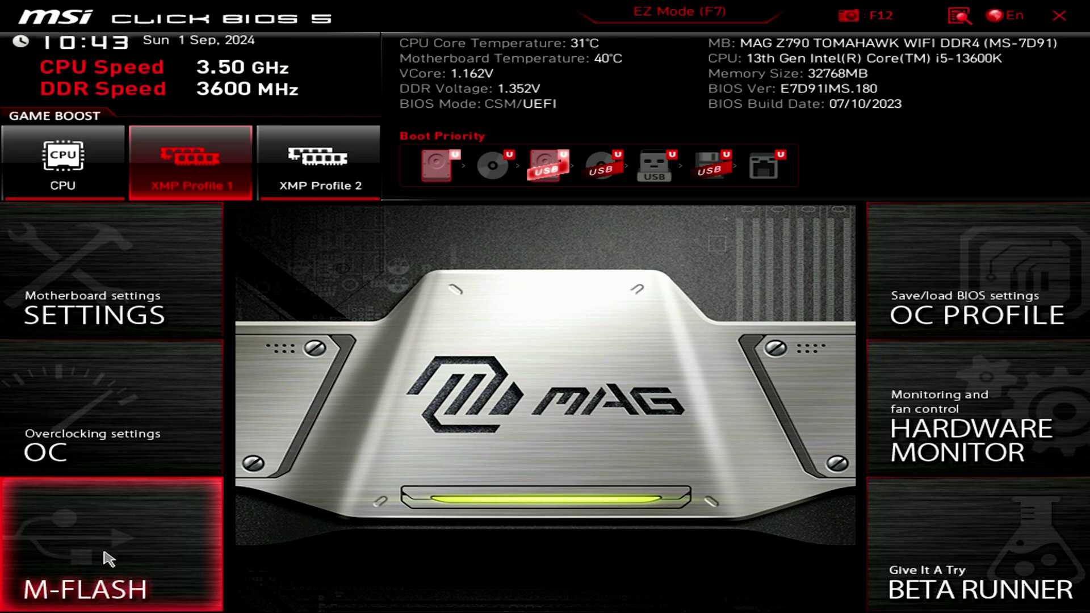
Flash E7D91IMS.1E0 from FS0: USB in M-Flash, updating the BIOS from V1.80 to V1.E0.
left_click(109, 560)
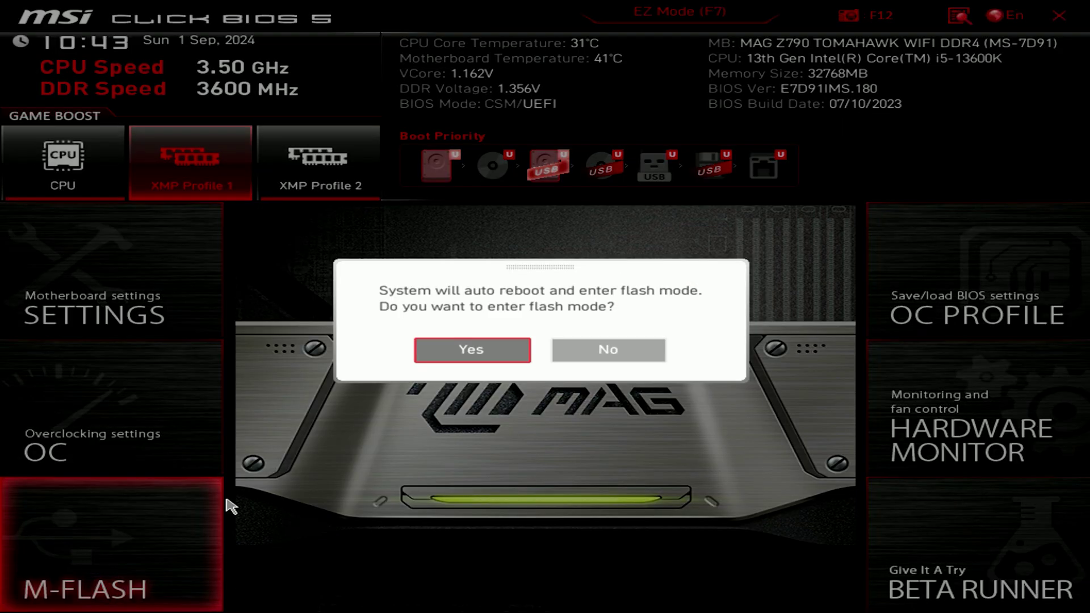
left_click(481, 361)
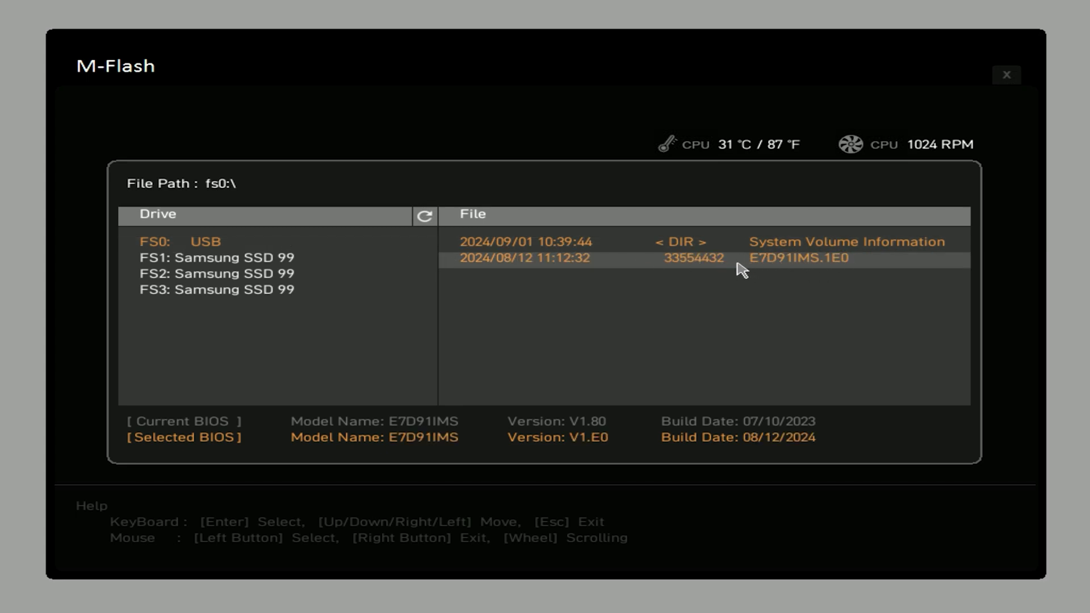
left_click(588, 265)
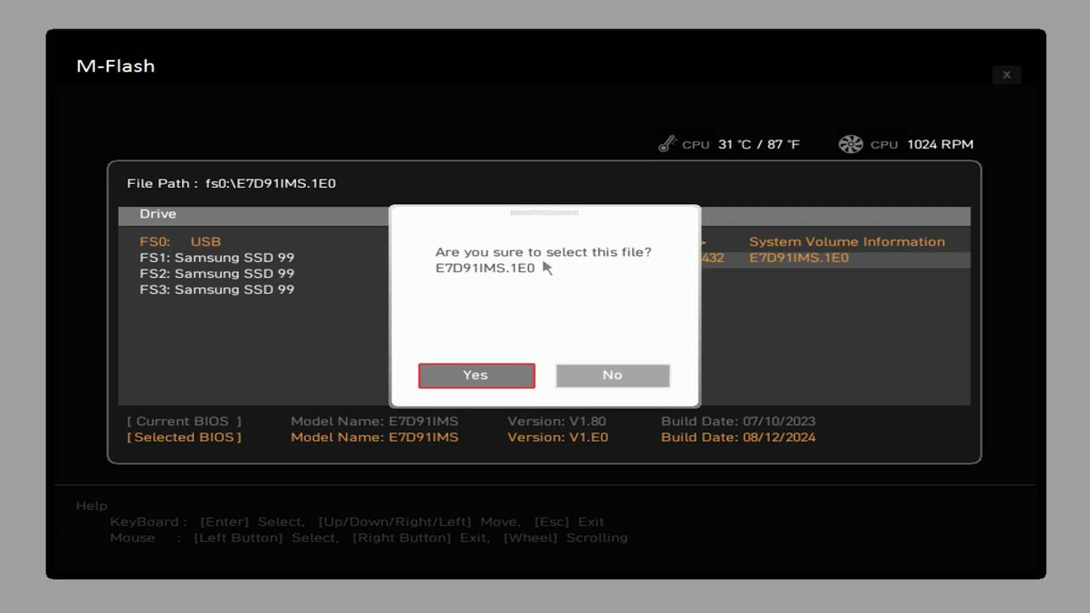
left_click(473, 380)
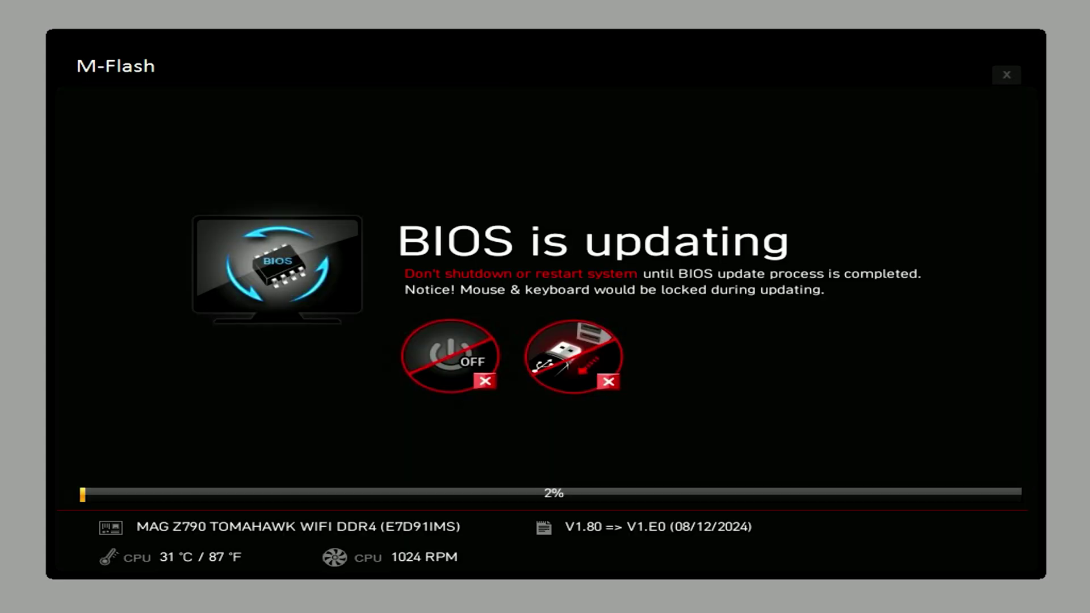